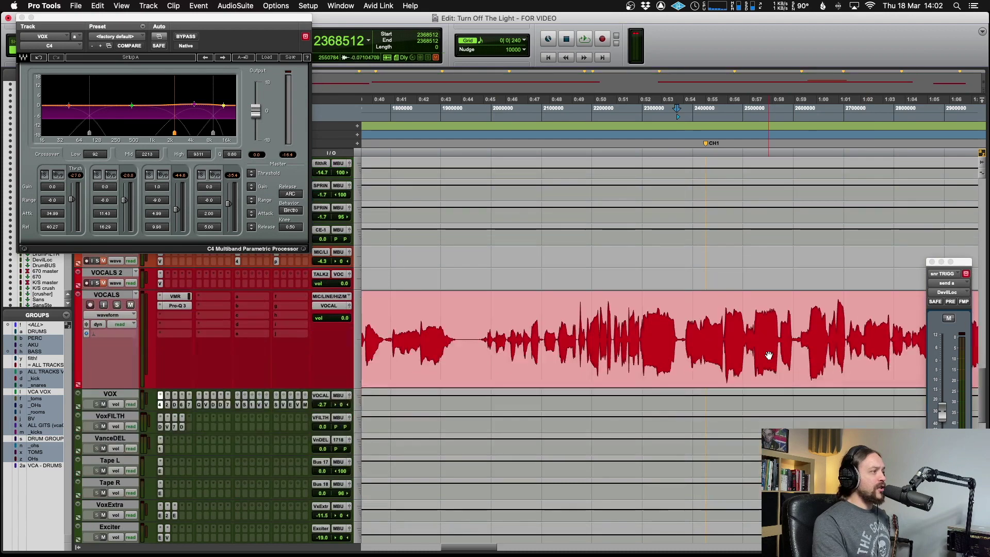
- Play the vocal passage around the CH1 marker in the full mix, and solo the VOCALS track
{"action": "scroll", "coordinate": [705, 270], "scroll_direction": "right", "scroll_amount": 5}
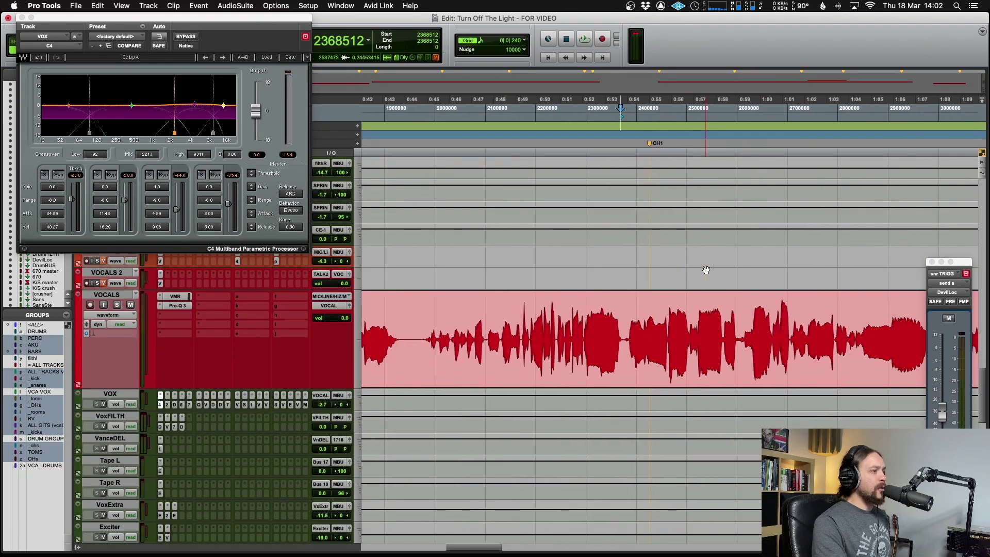
{"action": "key", "text": "space"}
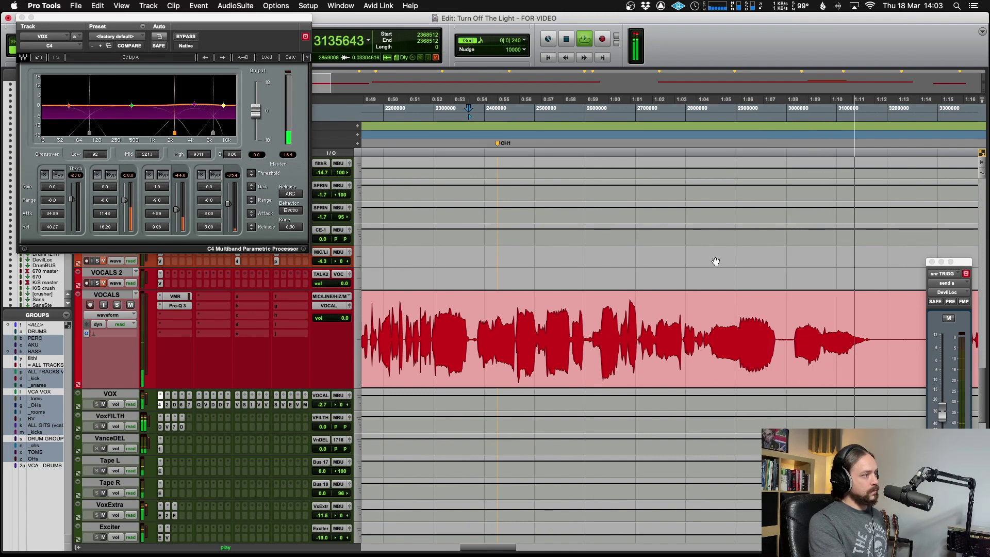
{"action": "key", "text": "space"}
{"action": "left_click", "coordinate": [117, 305]}
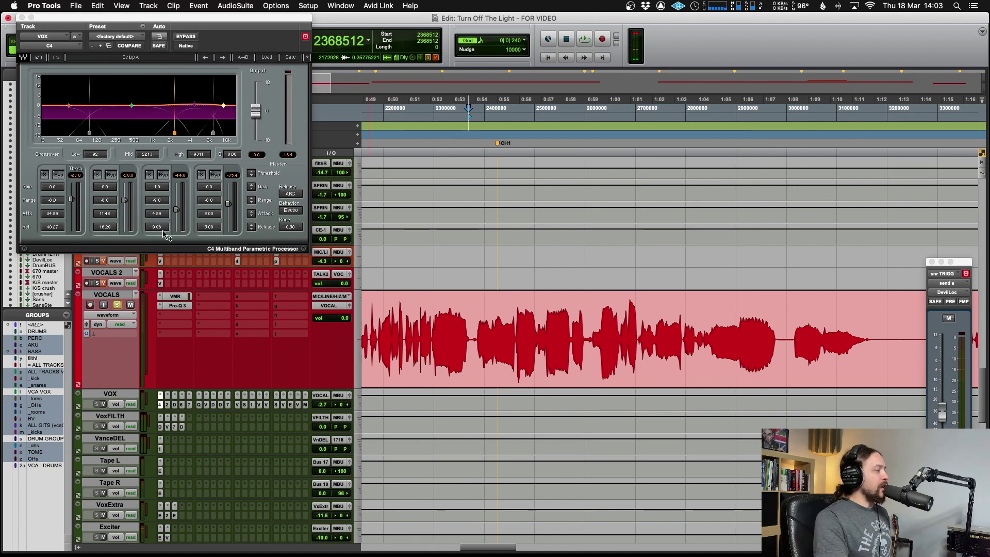
- Reposition the C4 window to uncover the track list and set the third band's attack to 5.06
{"action": "left_click_drag", "start_coordinate": [211, 23], "coordinate": [311, 29]}
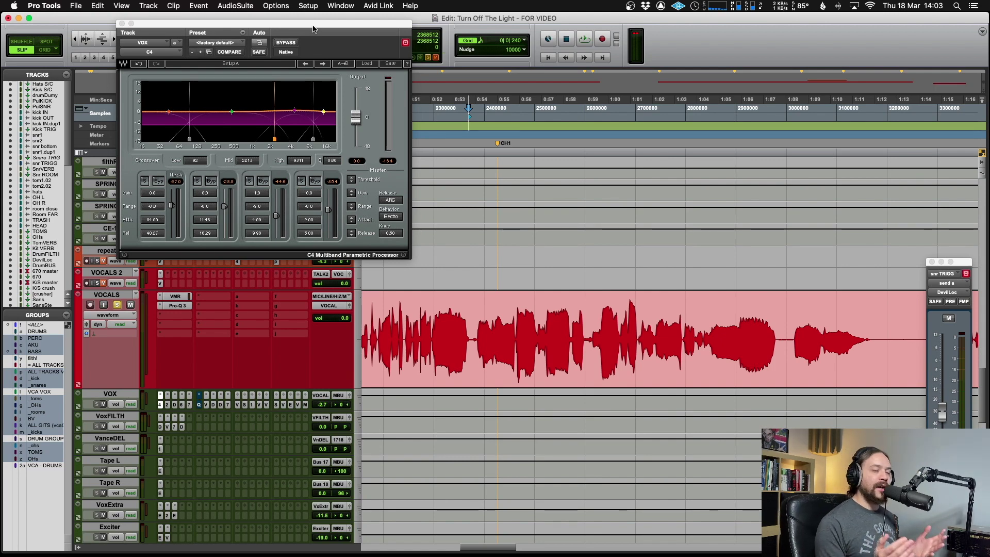
{"action": "left_click_drag", "start_coordinate": [313, 28], "coordinate": [318, 30]}
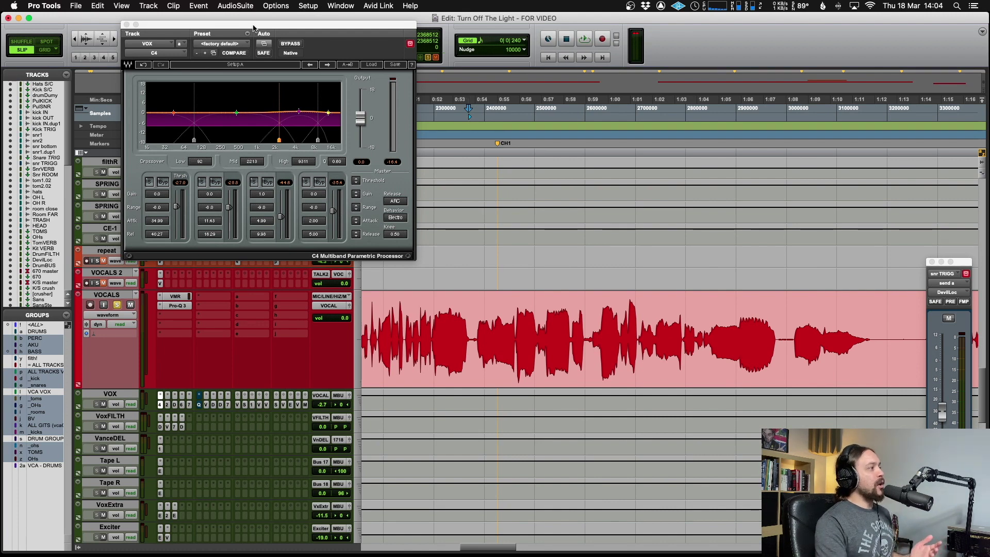
{"action": "left_click_drag", "start_coordinate": [251, 25], "coordinate": [258, 26]}
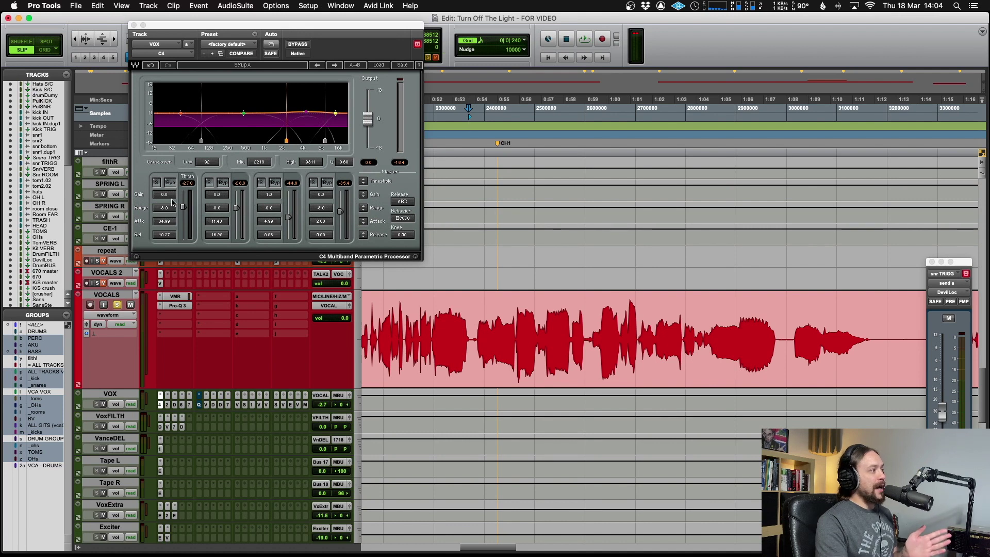
{"action": "left_click_drag", "start_coordinate": [161, 218], "coordinate": [165, 229]}
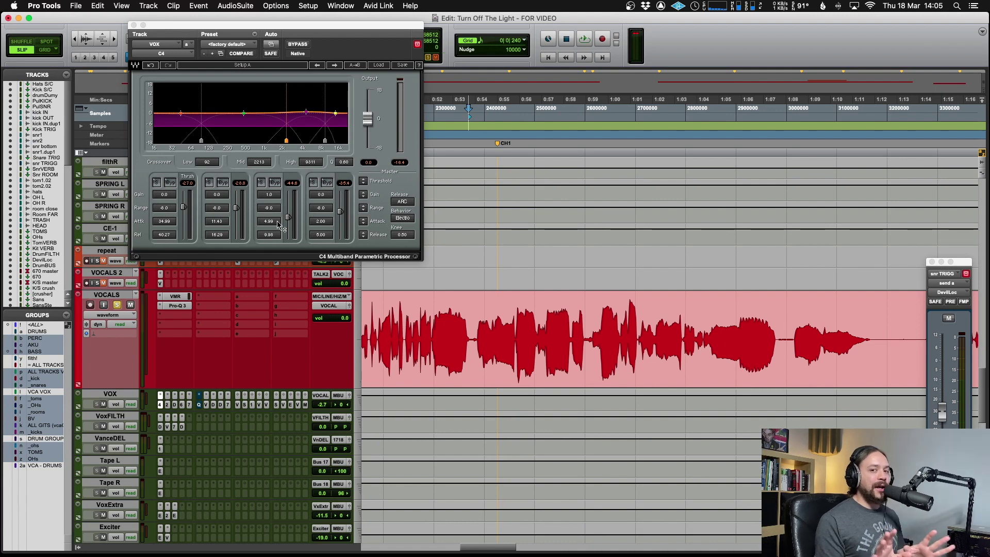
{"action": "left_click_drag", "start_coordinate": [278, 224], "coordinate": [277, 222]}
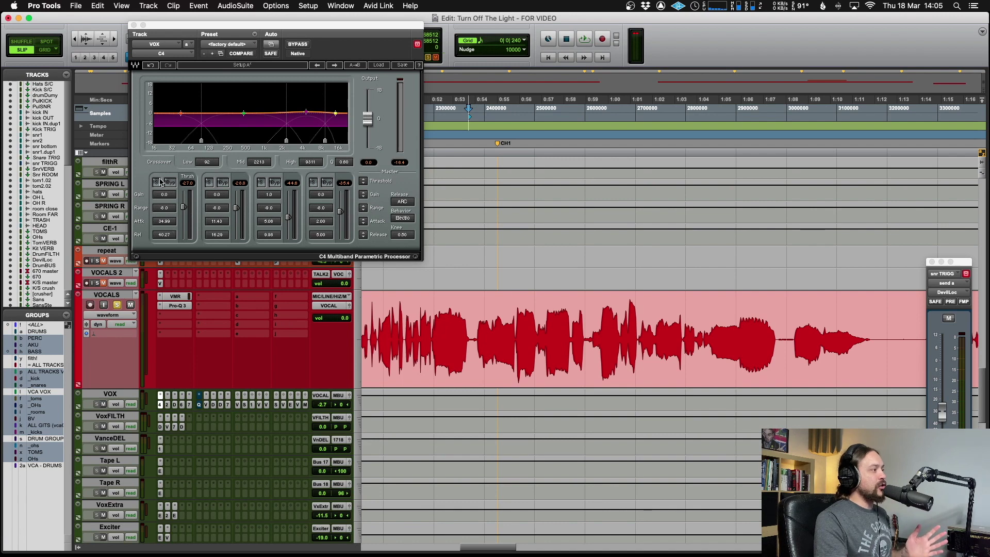
{"action": "left_click", "coordinate": [170, 208]}
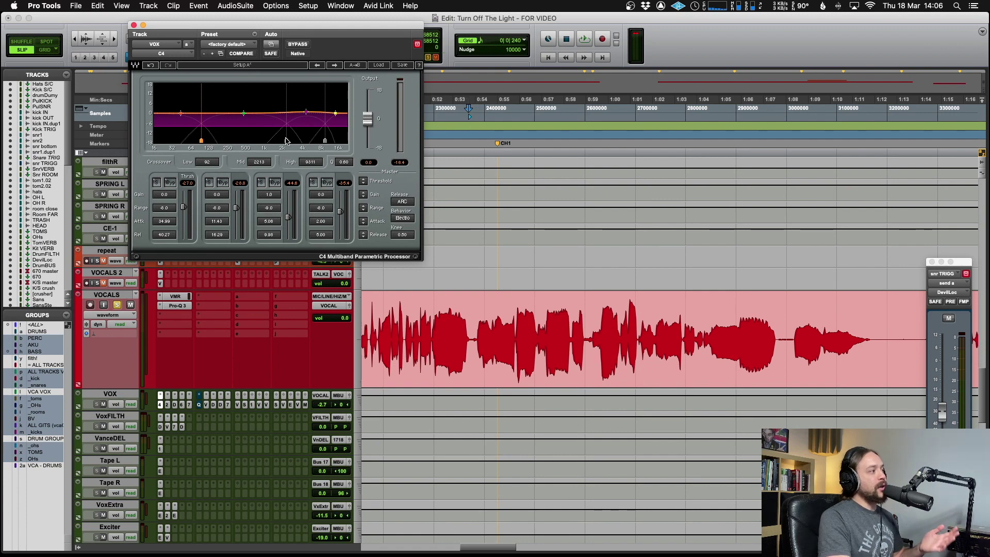
- Solo the C4's second band and audition the vocal through it
{"action": "left_click", "coordinate": [209, 183]}
{"action": "key", "text": "space"}
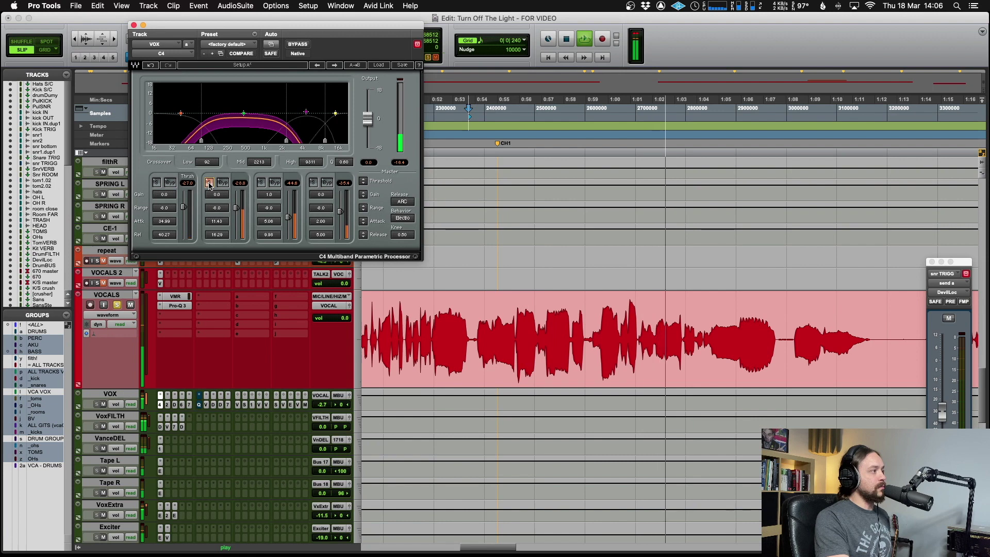
{"action": "key", "text": "space"}
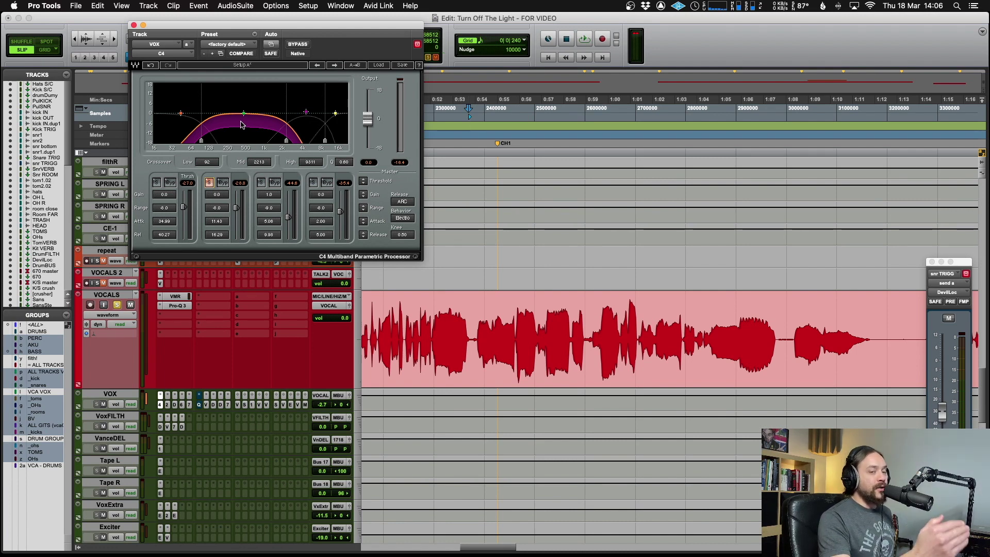
- Compare the second band bypassed and active during playback, and clear its solo
{"action": "left_click", "coordinate": [223, 184]}
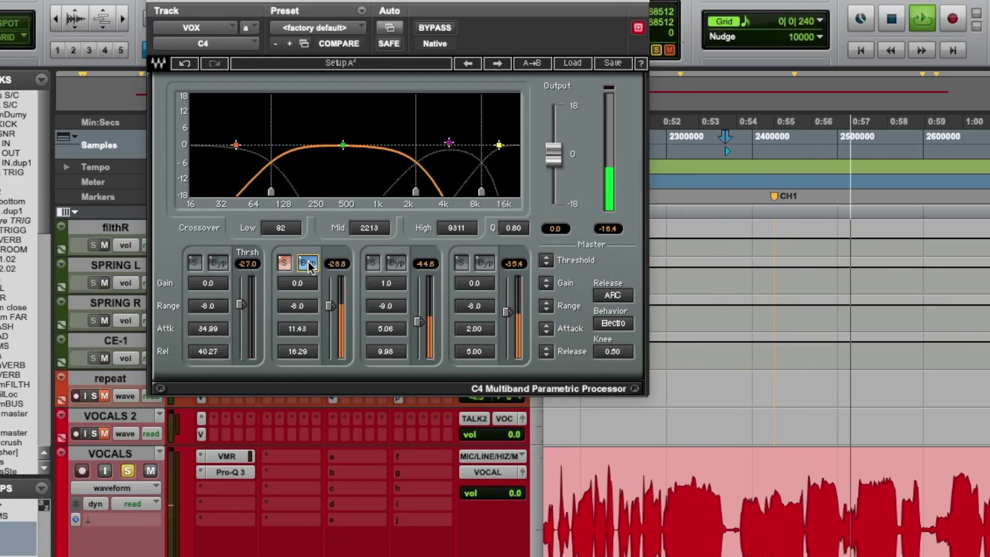
{"action": "left_click", "coordinate": [308, 265]}
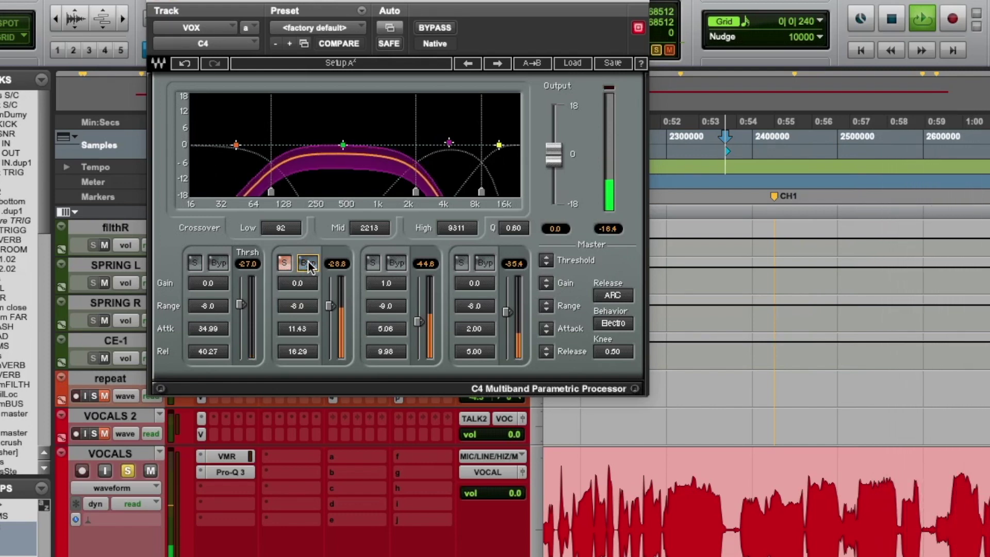
{"action": "left_click", "coordinate": [308, 265]}
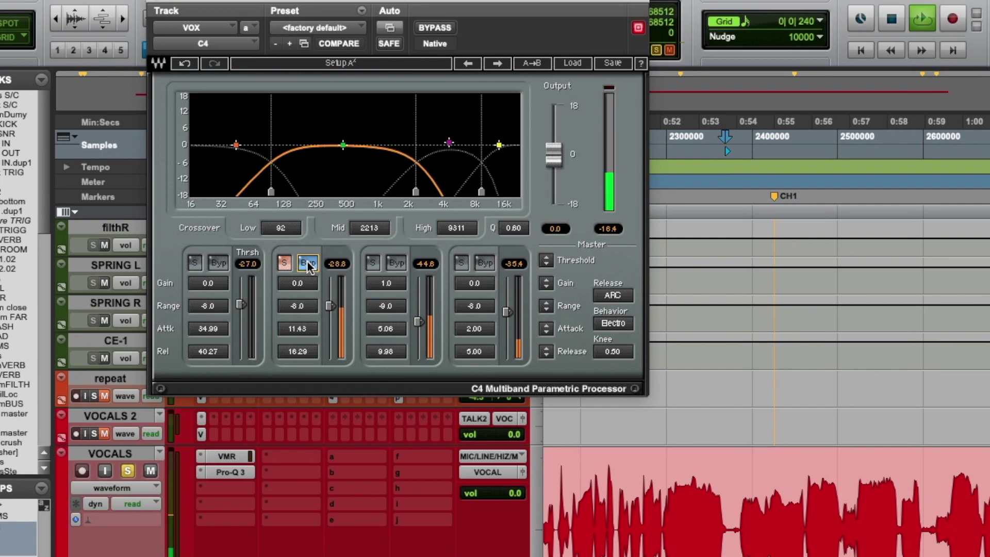
{"action": "left_click", "coordinate": [309, 265]}
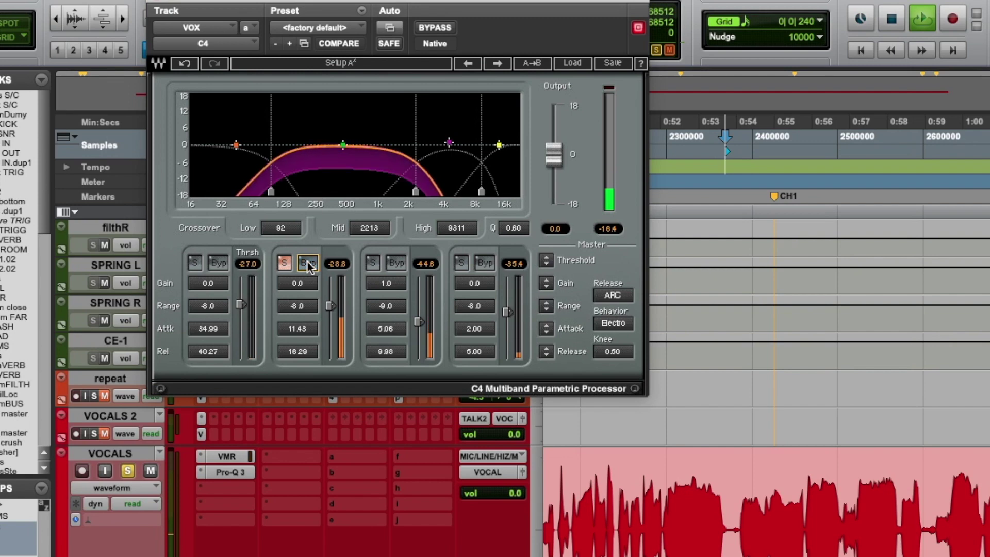
{"action": "key", "text": "space"}
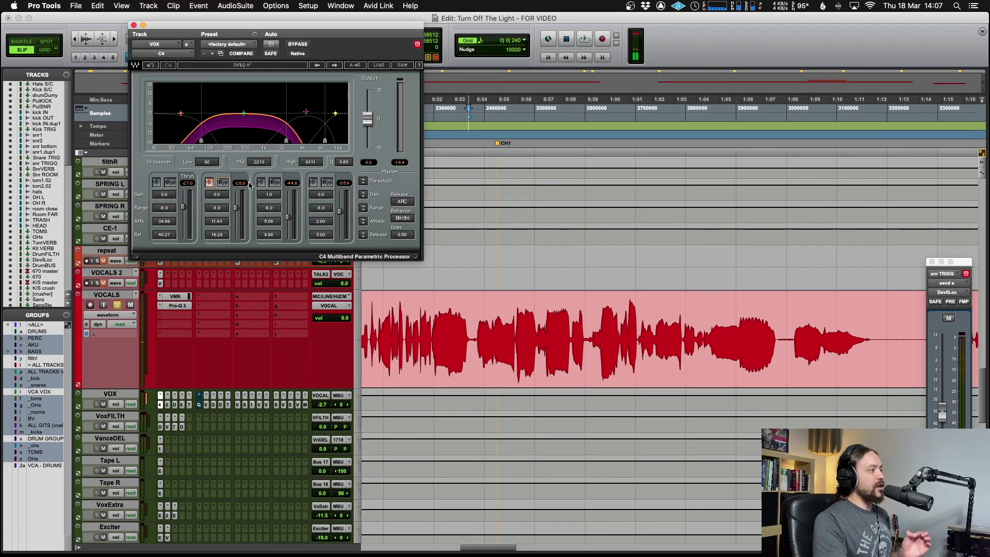
{"action": "left_click", "coordinate": [209, 183]}
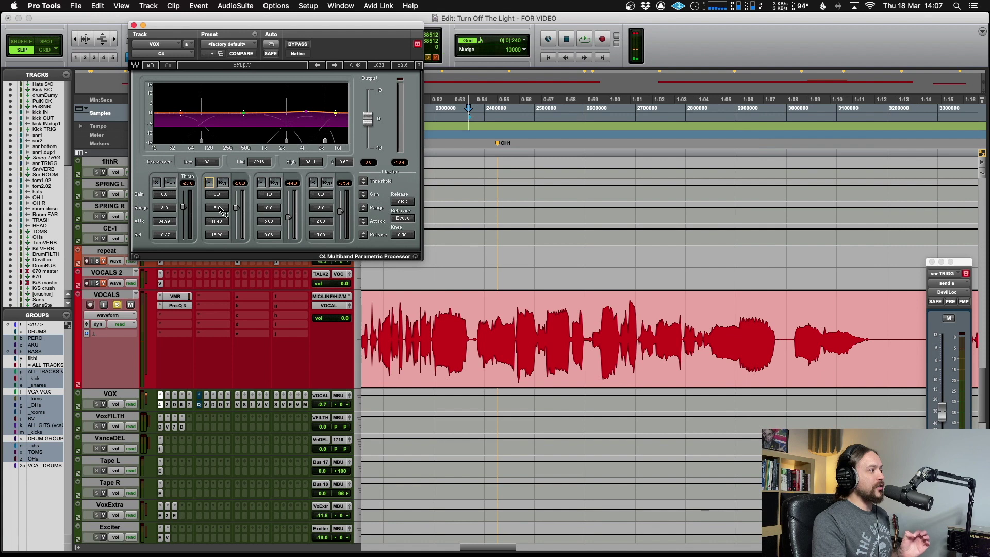
- Solo the C4's third band, compare it bypassed and active during playback, and clear its solo
{"action": "left_click", "coordinate": [275, 183]}
{"action": "left_click", "coordinate": [275, 184]}
{"action": "left_click", "coordinate": [262, 183]}
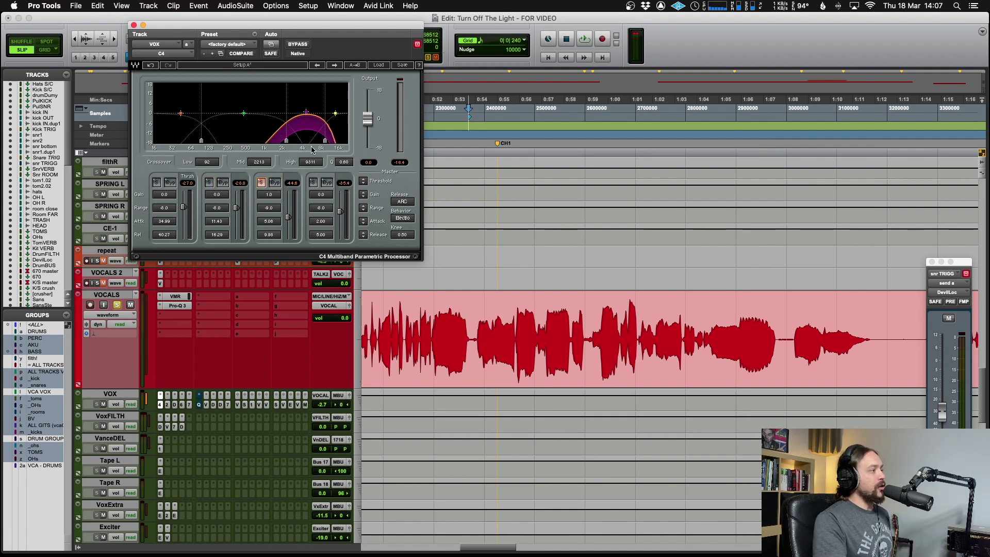
{"action": "left_click", "coordinate": [275, 183]}
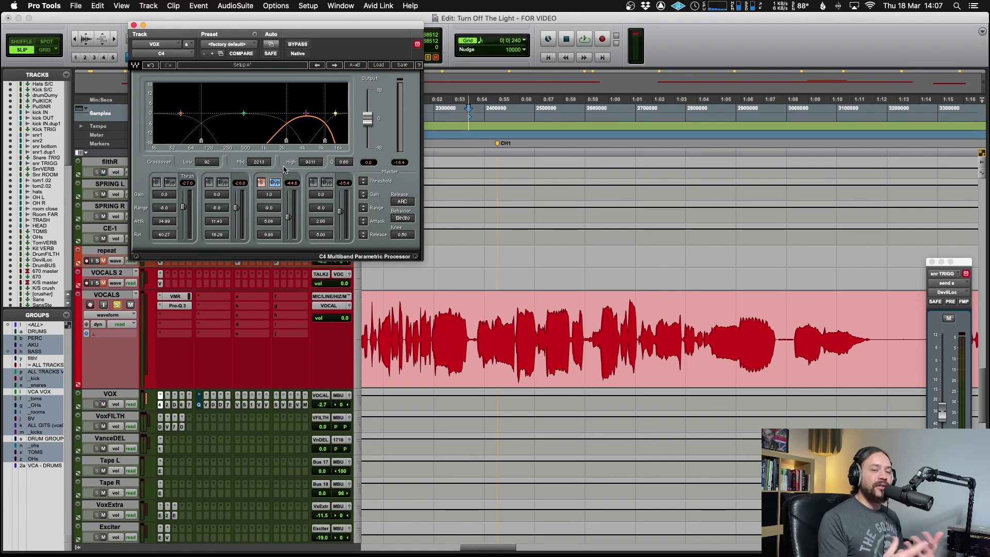
{"action": "key", "text": "space"}
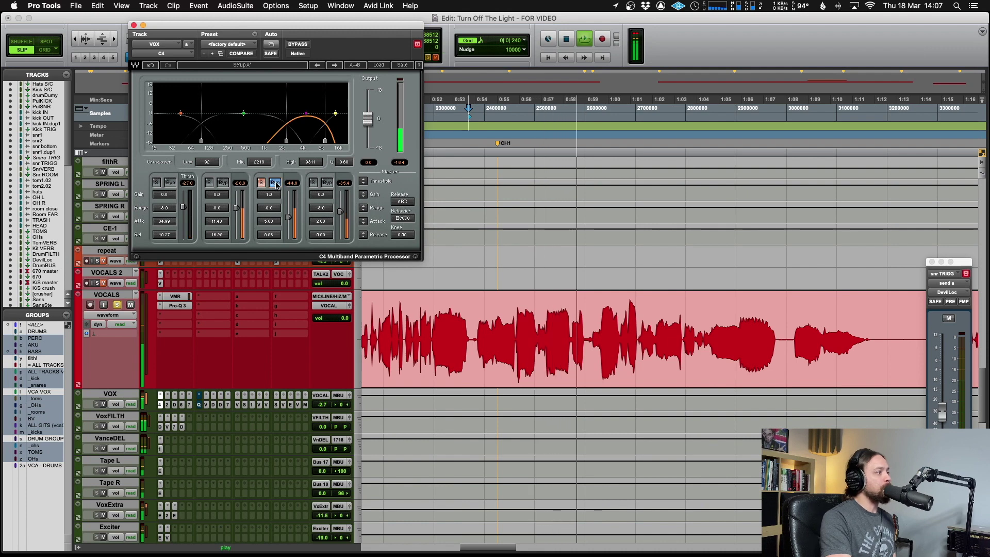
{"action": "left_click", "coordinate": [275, 183]}
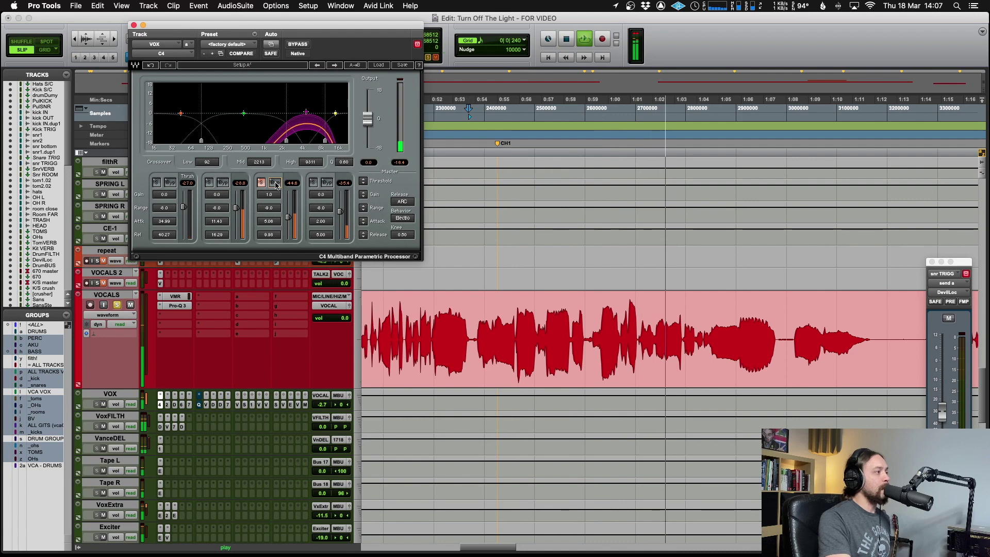
{"action": "key", "text": "space"}
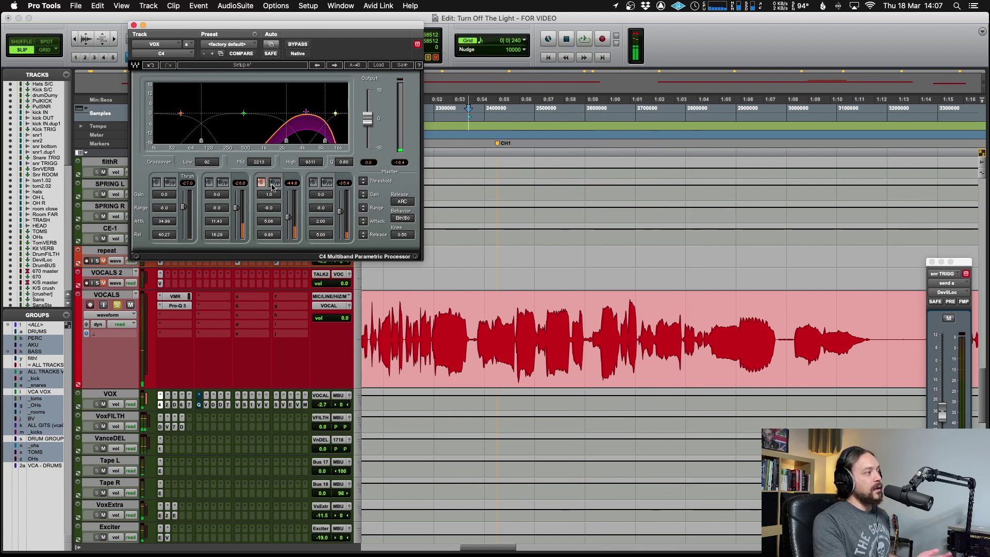
{"action": "left_click", "coordinate": [261, 183]}
{"action": "left_click", "coordinate": [261, 183]}
- Solo the C4's fourth band, compare it bypassed and active during playback, and clear its solo
{"action": "left_click", "coordinate": [313, 183]}
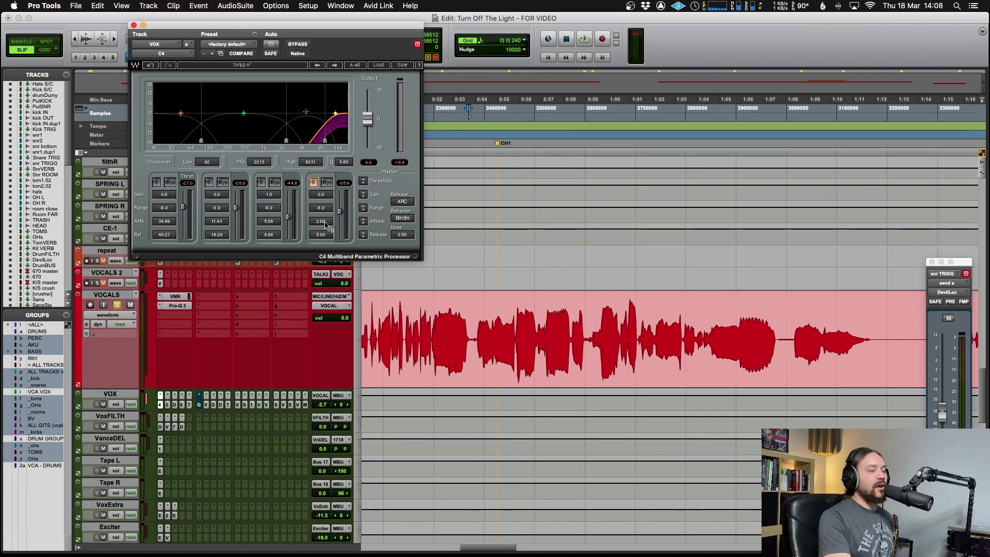
{"action": "key", "text": "space"}
{"action": "left_click", "coordinate": [326, 182]}
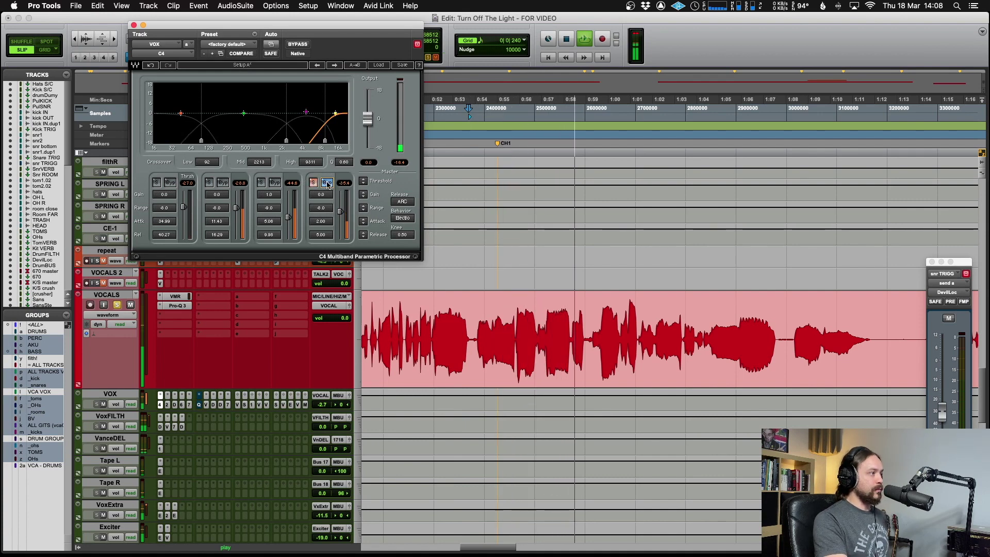
{"action": "left_click", "coordinate": [327, 183]}
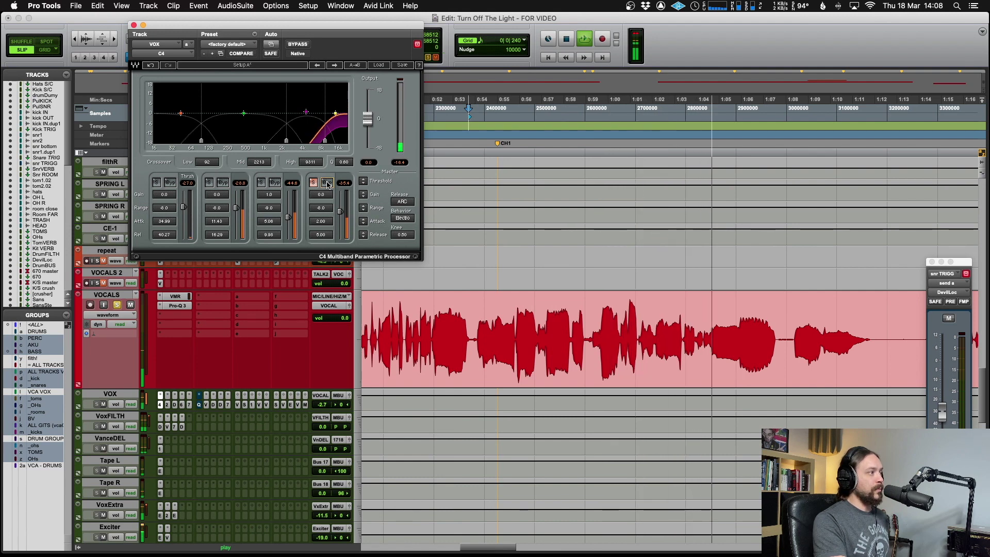
{"action": "left_click", "coordinate": [327, 182]}
{"action": "key", "text": "space"}
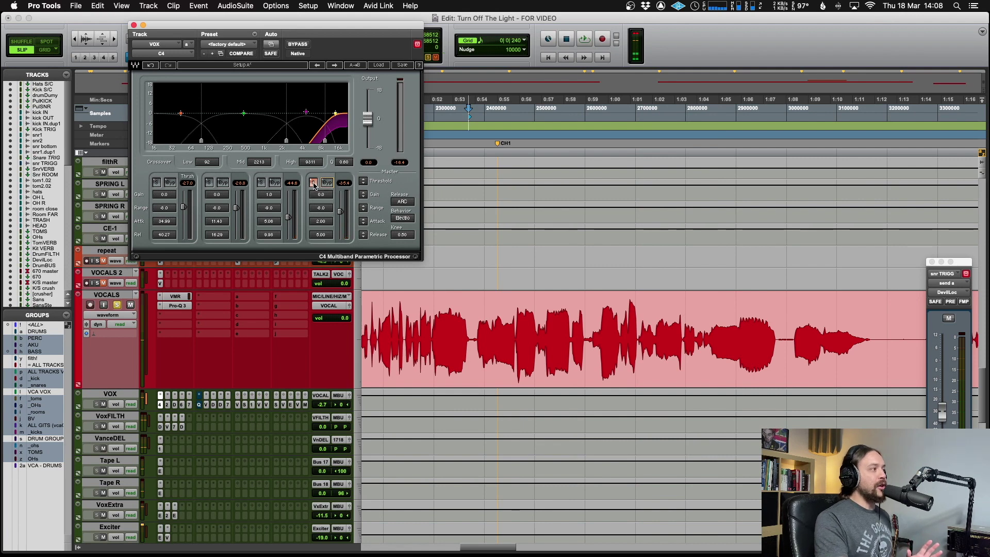
{"action": "left_click", "coordinate": [313, 184]}
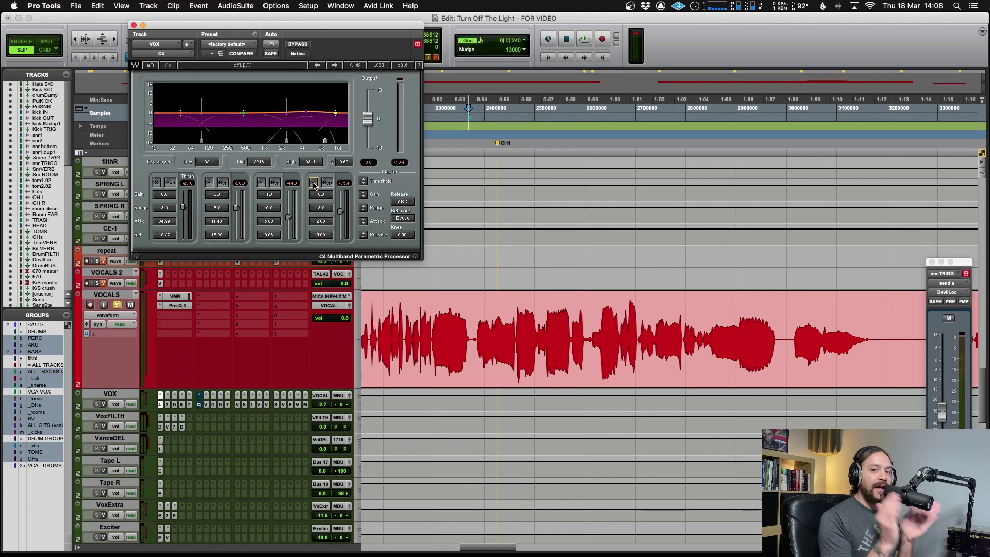
- Bypass the whole C4 and play a selection on the VOCALS track from about 1:04 to 1:12
{"action": "left_click", "coordinate": [297, 44]}
{"action": "scroll", "coordinate": [515, 336], "scroll_direction": "right", "scroll_amount": 2}
{"action": "left_click_drag", "start_coordinate": [647, 335], "coordinate": [838, 336]}
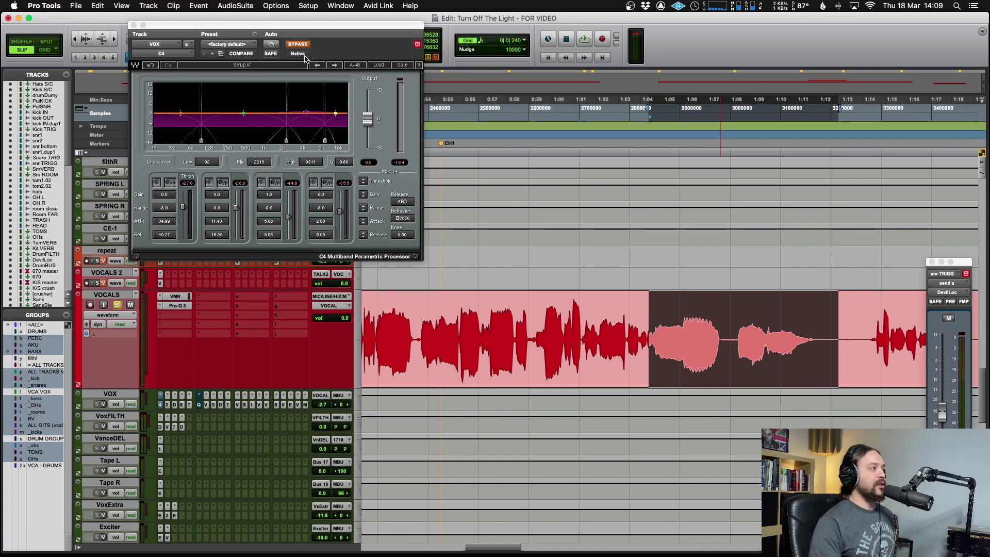
{"action": "key", "text": "space"}
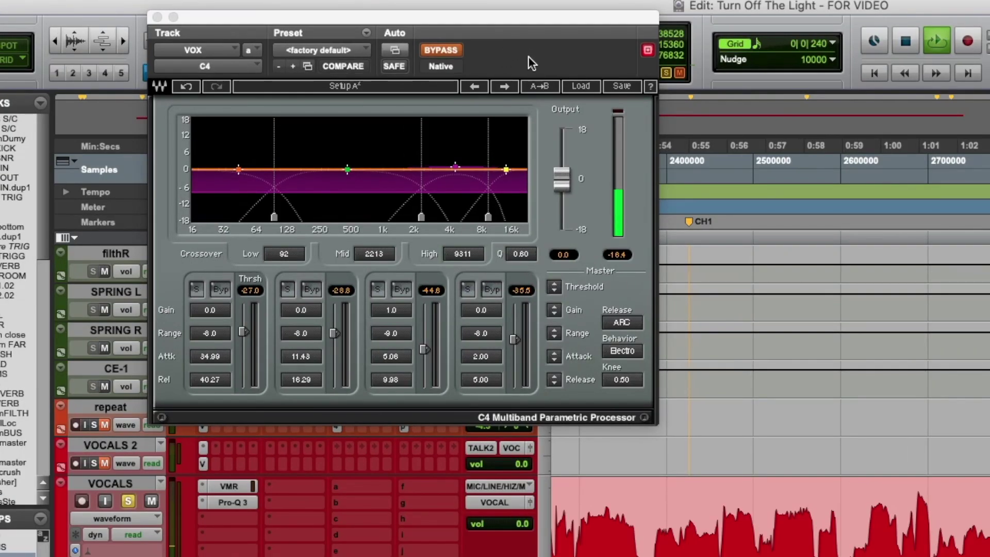
- Compare the vocal with the C4 bypassed and active during playback, leaving the processor active
{"action": "left_click", "coordinate": [442, 50]}
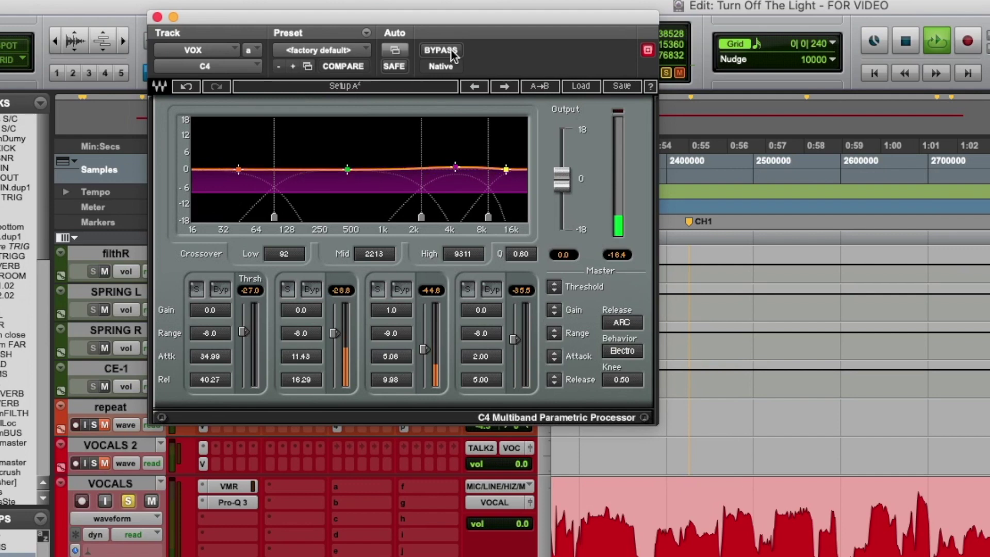
{"action": "left_click", "coordinate": [448, 50]}
{"action": "key", "text": "space"}
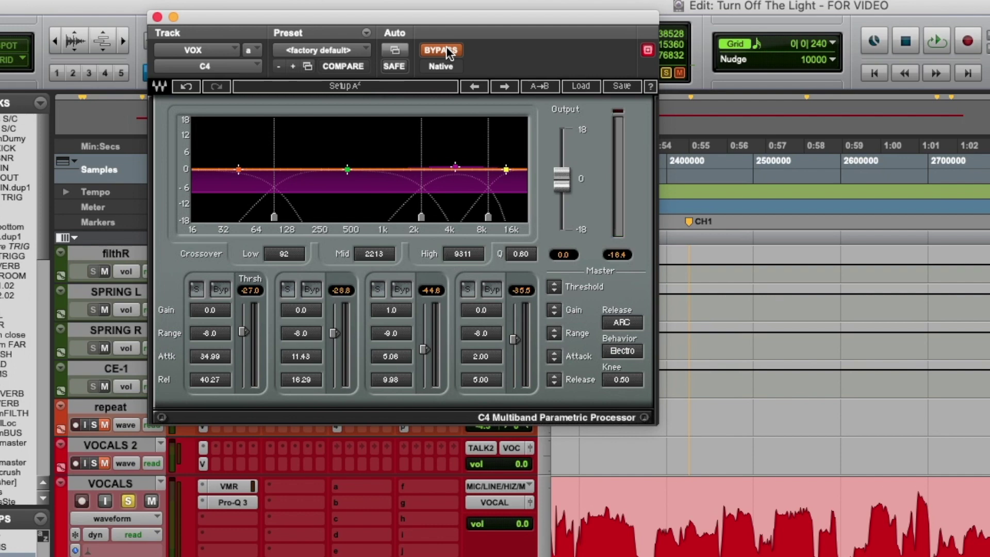
{"action": "key", "text": "space"}
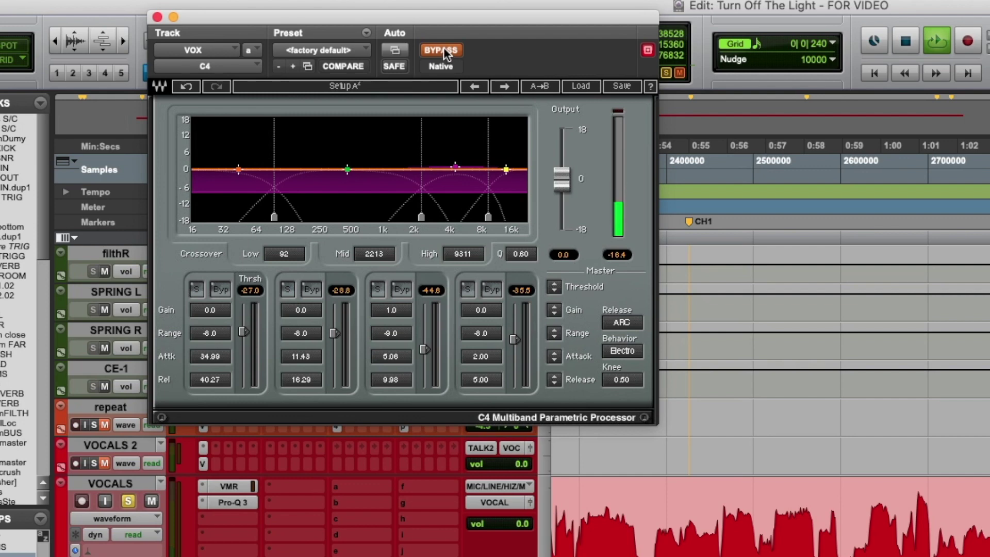
{"action": "left_click", "coordinate": [444, 48]}
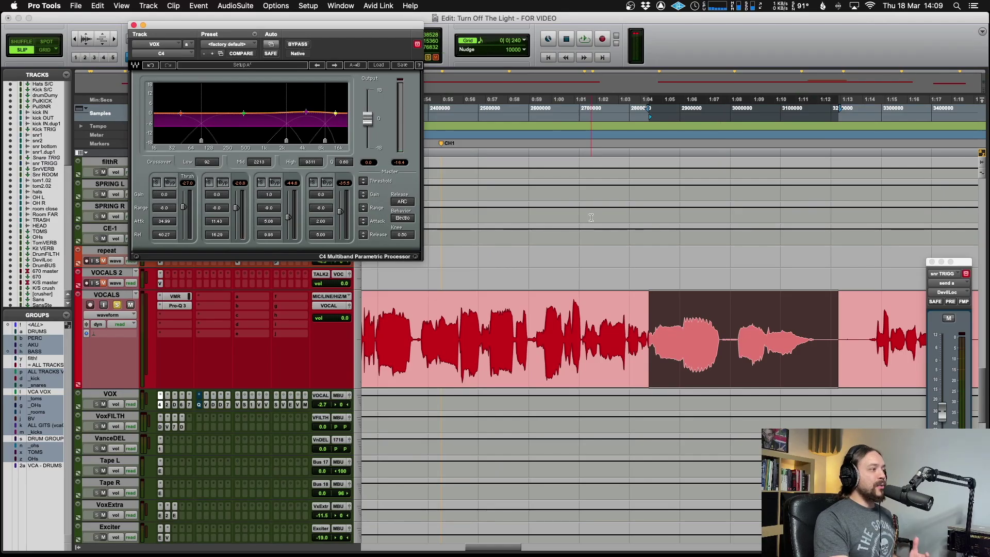
- Extend the VOCALS selection back to sample 2377728, just before the CH1 marker
{"action": "scroll", "coordinate": [541, 170], "scroll_direction": "left", "scroll_amount": 3}
{"action": "left_click", "coordinate": [489, 119]}
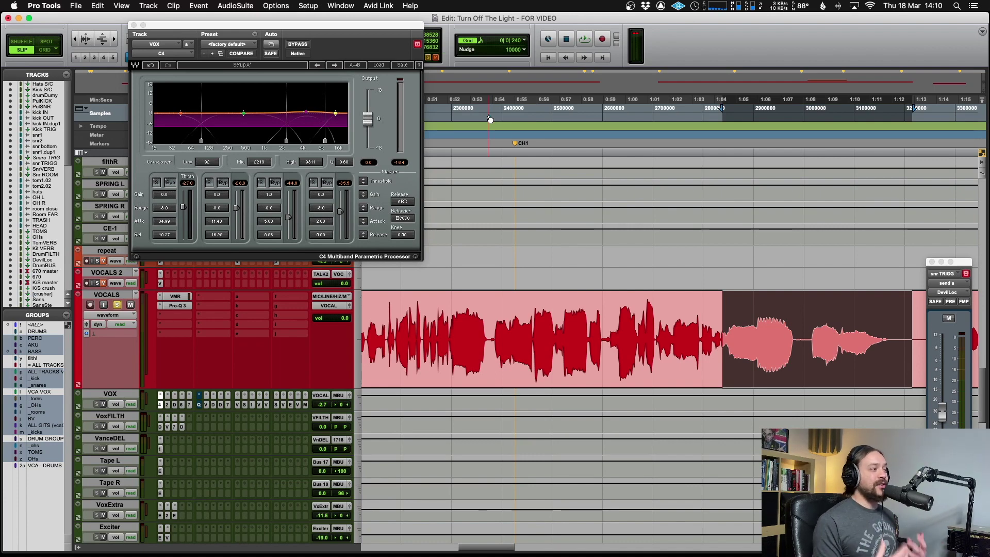
{"action": "left_click", "coordinate": [490, 110], "text": "shift"}
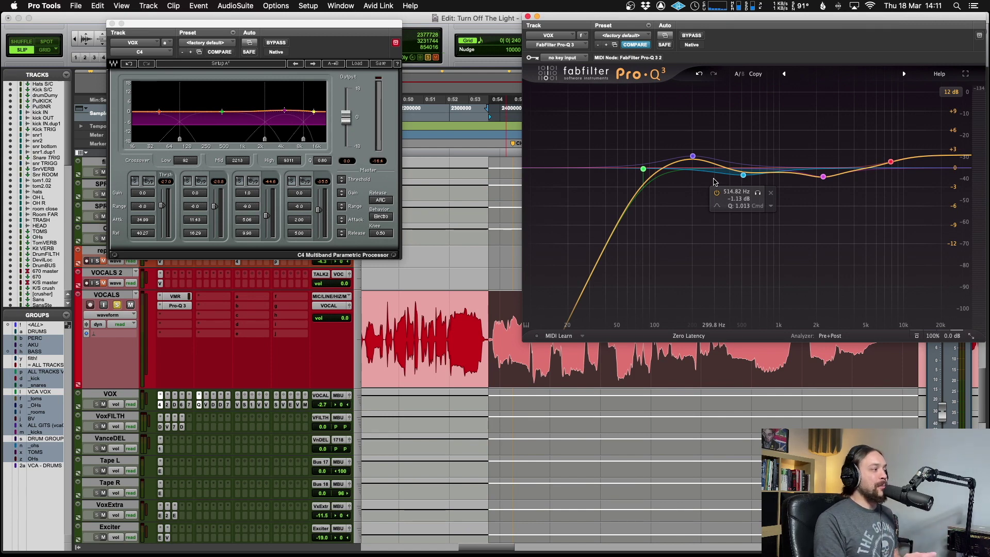
- Clear the solo on the VOCALS track and play the selection in the full mix
{"action": "left_click", "coordinate": [457, 358]}
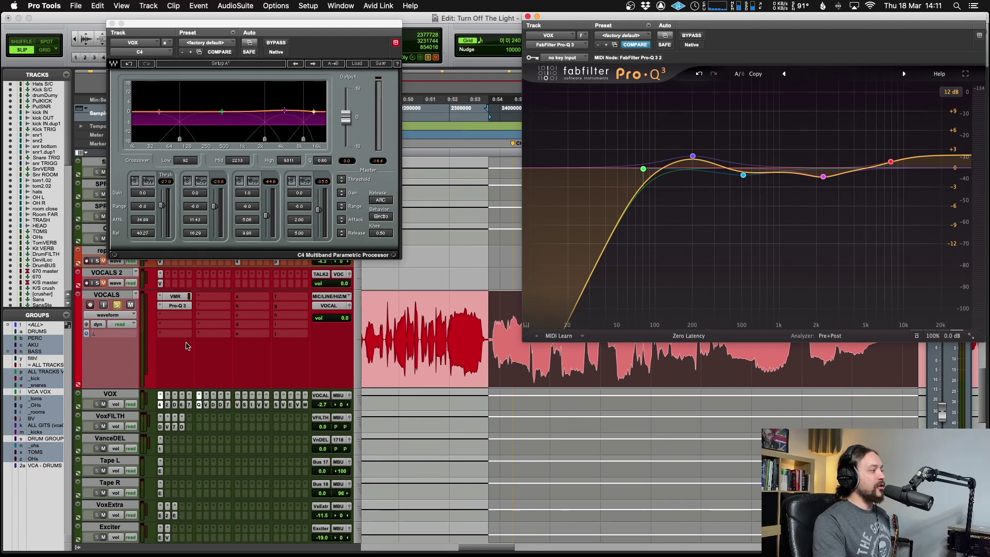
{"action": "left_click", "coordinate": [117, 304]}
{"action": "key", "text": "space"}
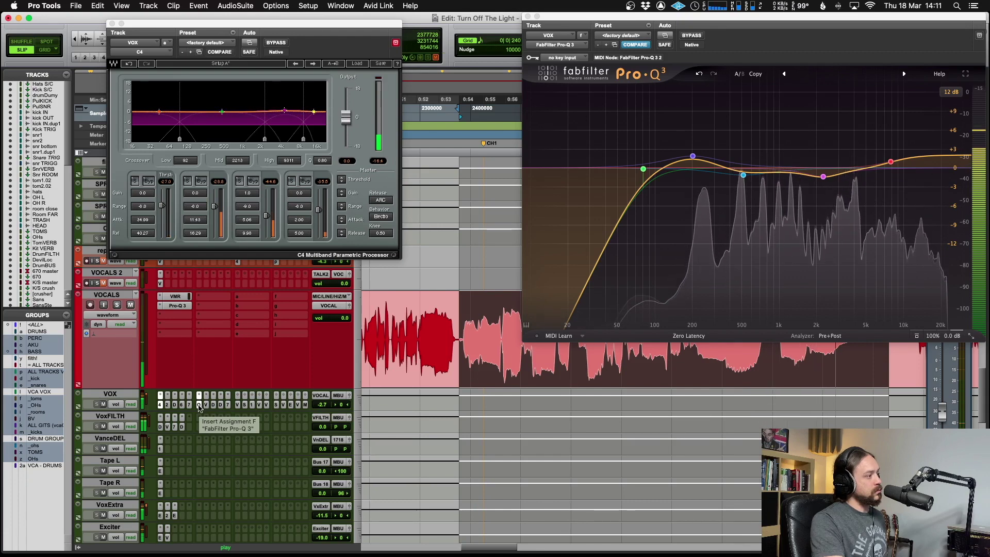
- Compare the vocal in the full mix with the VOX track's Pro-Q 3 and C4 bypassed and active, leaving both active
{"action": "left_click", "coordinate": [199, 405], "text": "super"}
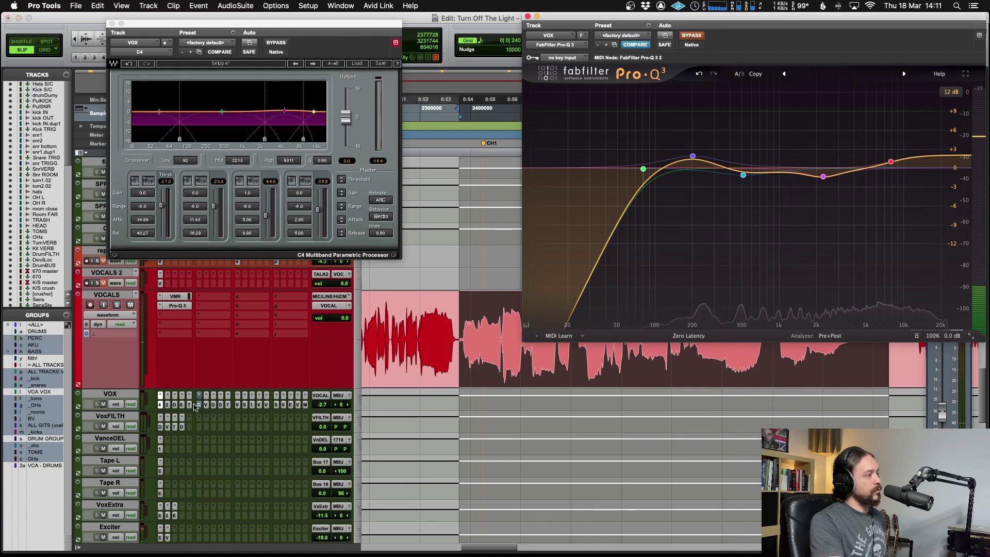
{"action": "left_click", "coordinate": [161, 404], "text": "super"}
{"action": "key", "text": "space"}
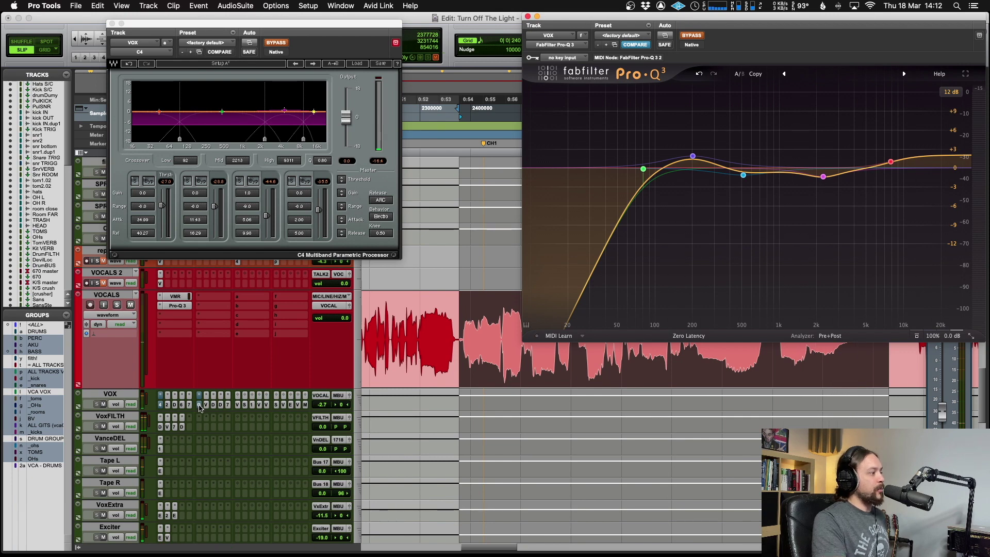
{"action": "left_click", "coordinate": [199, 407], "text": "super"}
{"action": "left_click", "coordinate": [161, 406], "text": "super"}
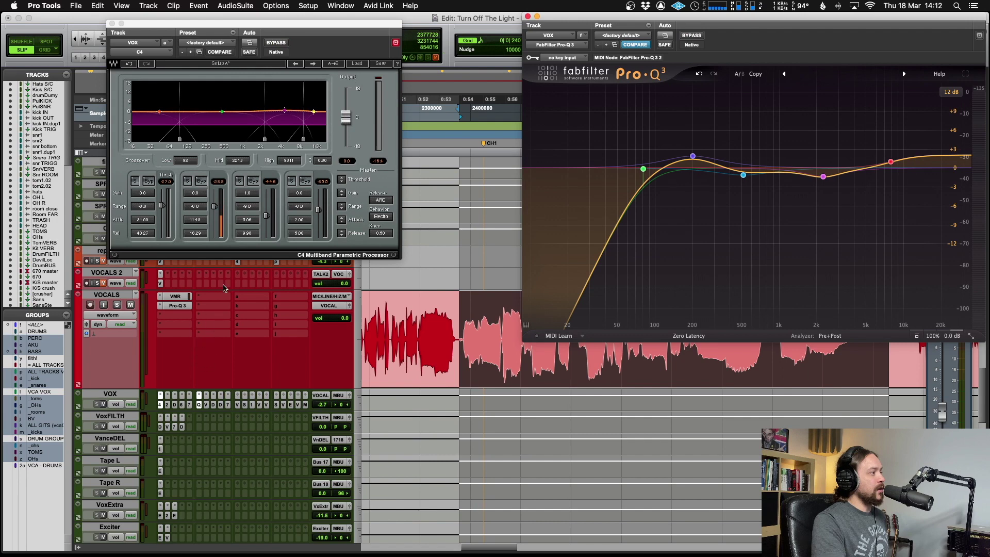
{"action": "key", "text": "space"}
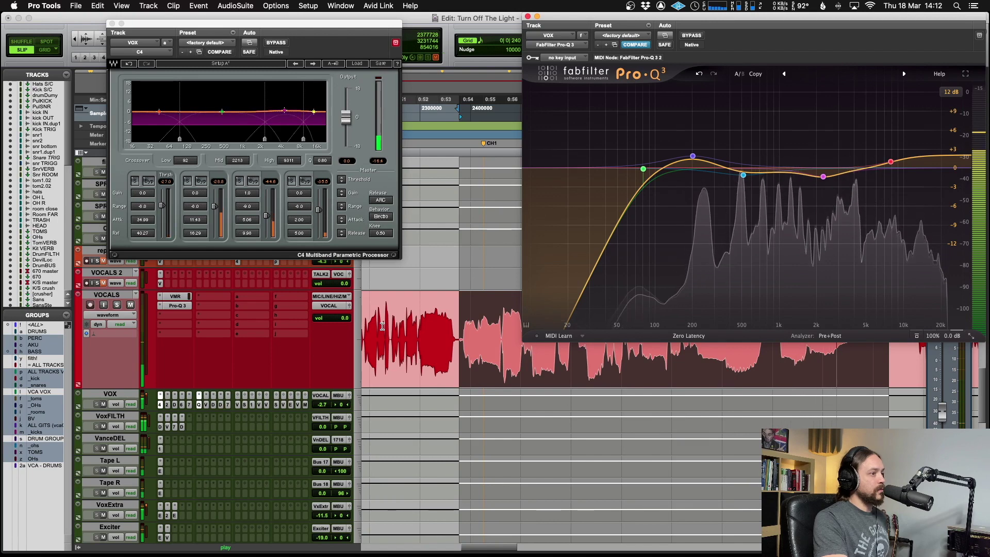
{"action": "key", "text": "space"}
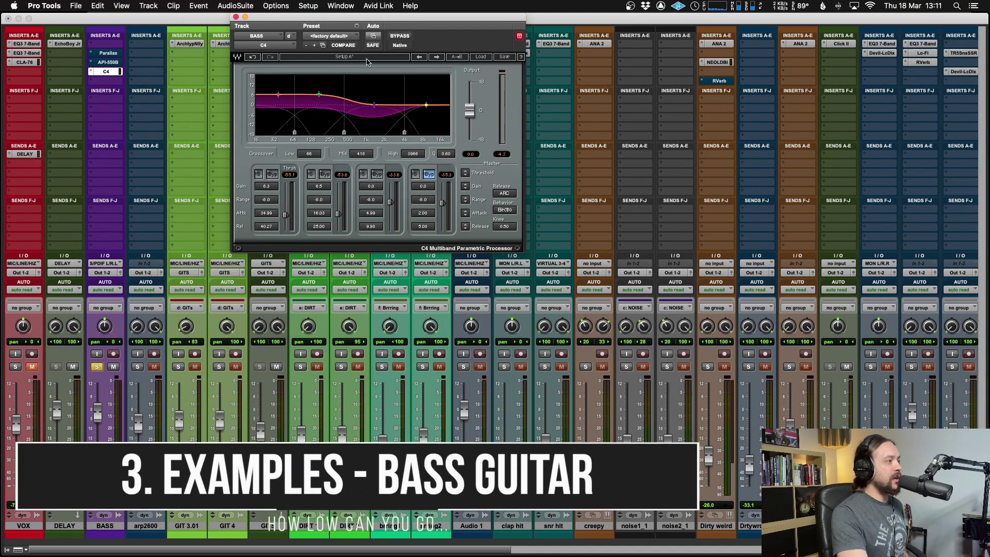
- Compare the BASS track with its C4 bypassed and active during playback, leaving the processor active
{"action": "left_click", "coordinate": [400, 37]}
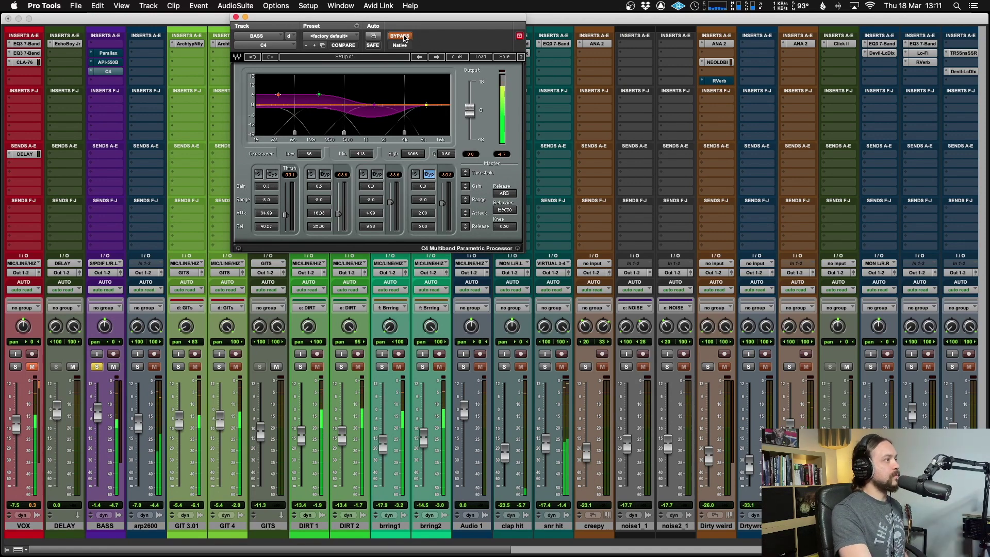
{"action": "left_click", "coordinate": [402, 37]}
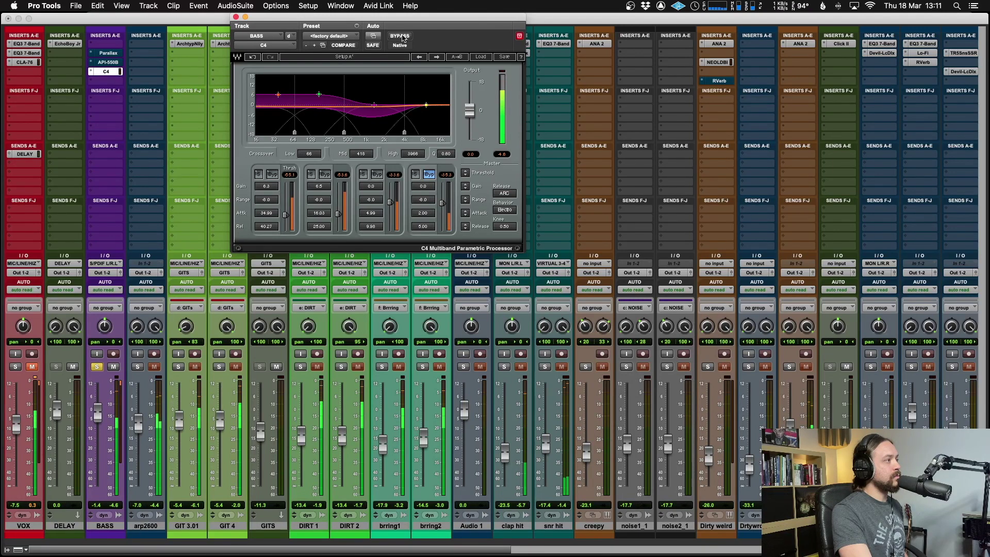
{"action": "left_click", "coordinate": [402, 36]}
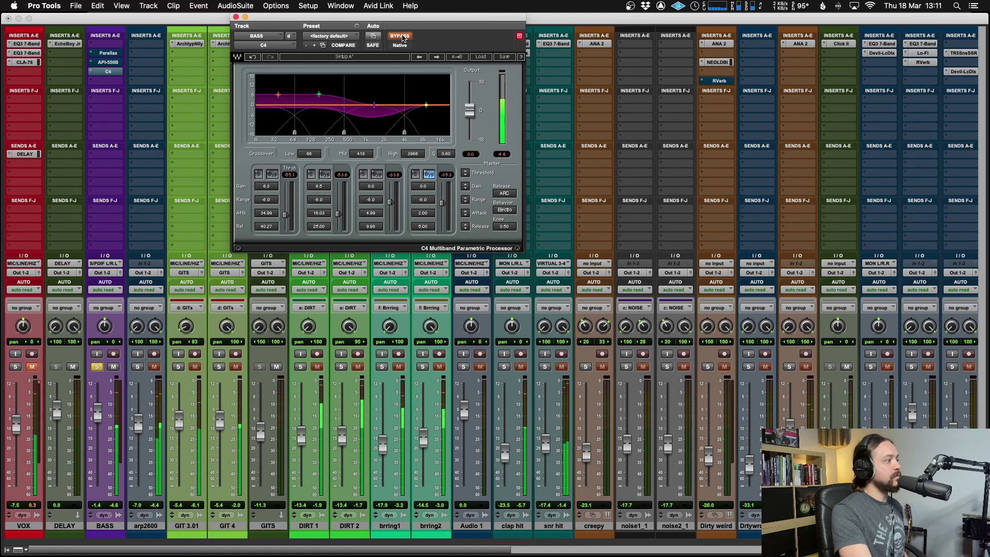
{"action": "left_click", "coordinate": [401, 36]}
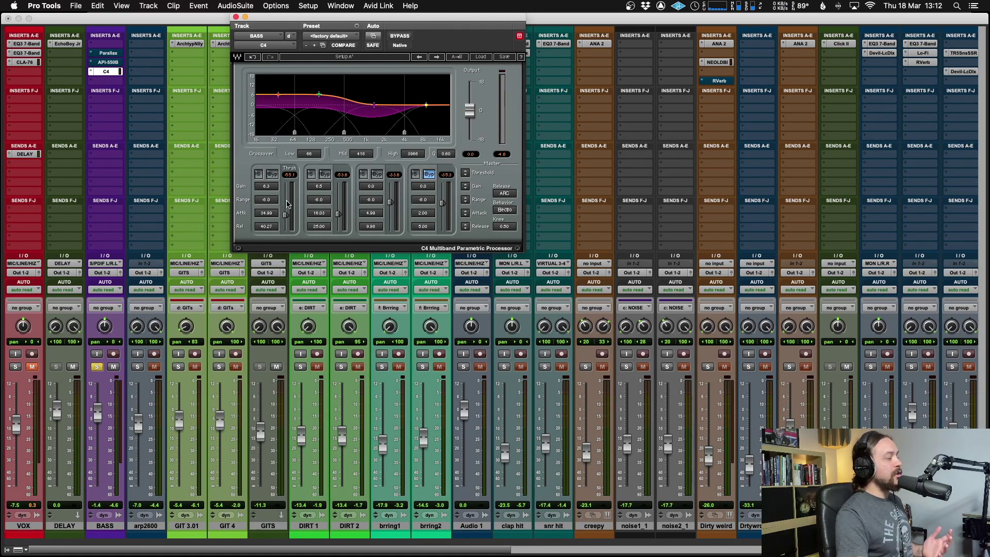
- Set the BASS C4's low crossover to 70 and mid crossover to 430, and reset the two lowest bands' gains to 0.0
{"action": "left_click", "coordinate": [326, 200]}
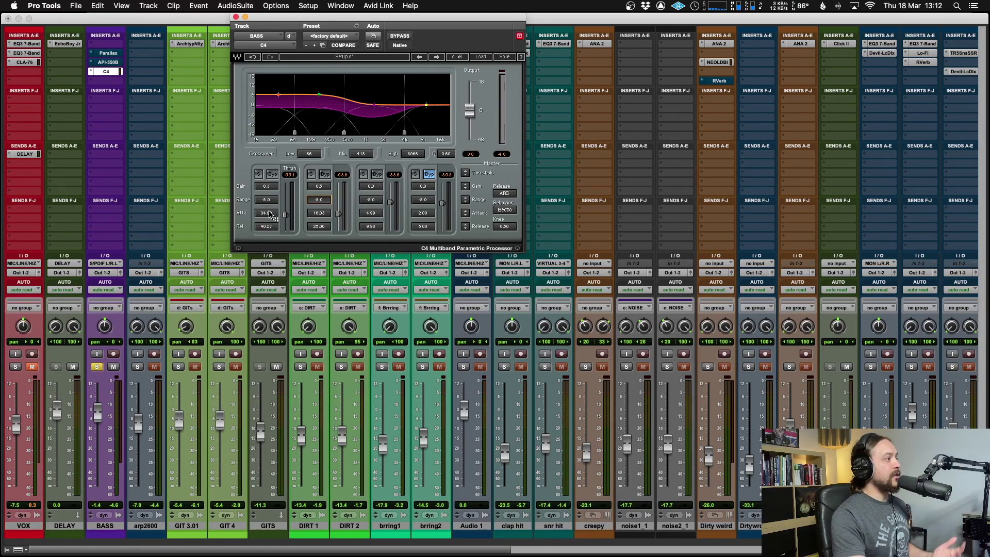
{"action": "left_click_drag", "start_coordinate": [294, 133], "coordinate": [296, 132]}
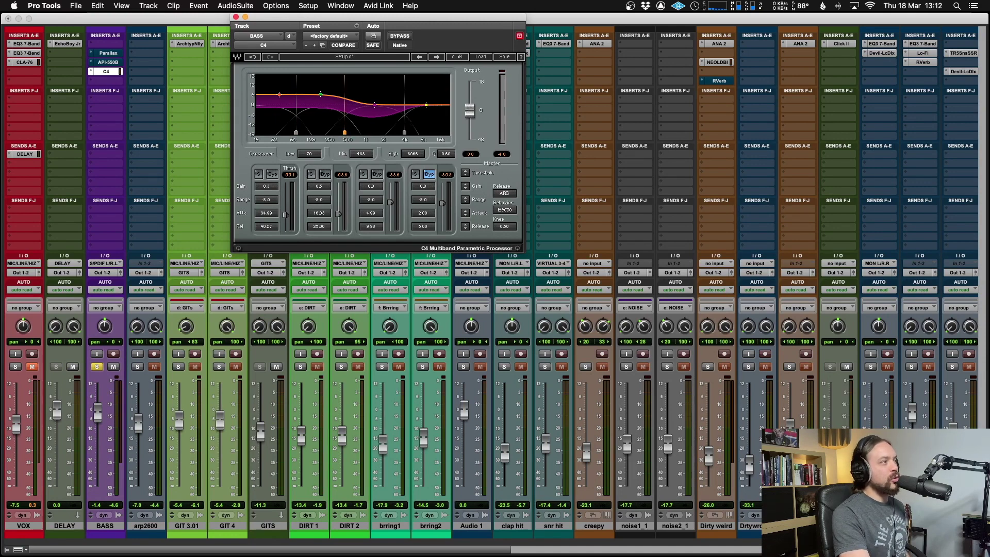
{"action": "left_click", "coordinate": [266, 187], "text": "alt"}
{"action": "left_click", "coordinate": [317, 188], "text": "alt"}
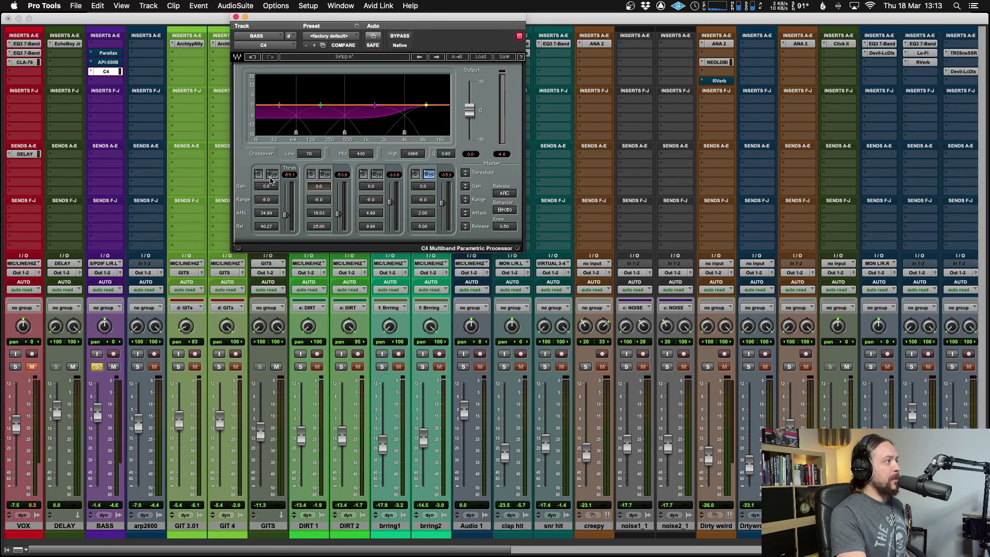
- Solo the C4's two lowest bands and set the low crossover to 71
{"action": "left_click", "coordinate": [259, 174]}
{"action": "left_click", "coordinate": [311, 174]}
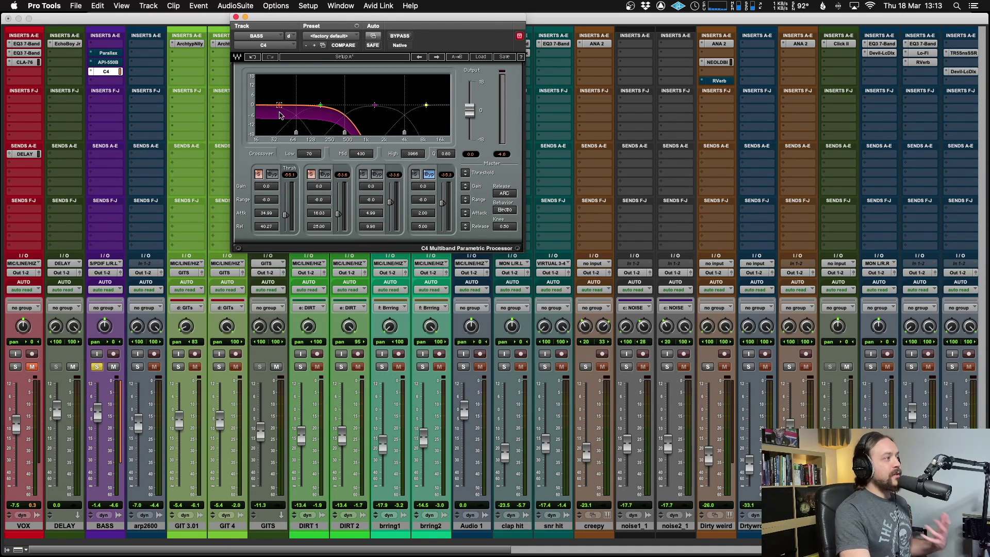
{"action": "left_click_drag", "start_coordinate": [281, 114], "coordinate": [297, 114]}
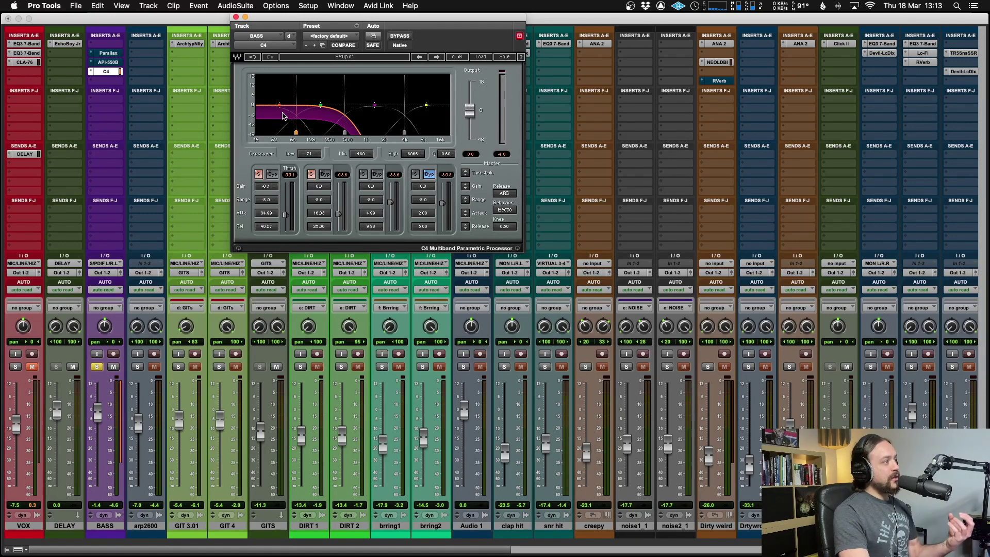
- Set the C4's lowest band to 5.8 gain and the second band to 6.3 with the low crossover at 72, and clear their solos
{"action": "left_click_drag", "start_coordinate": [279, 104], "coordinate": [279, 96]}
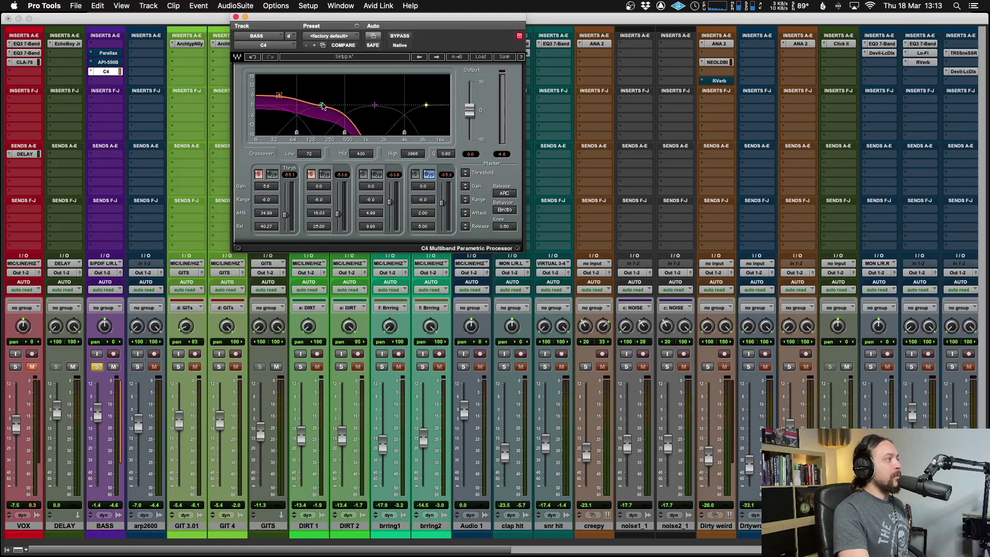
{"action": "left_click_drag", "start_coordinate": [320, 186], "coordinate": [338, 209]}
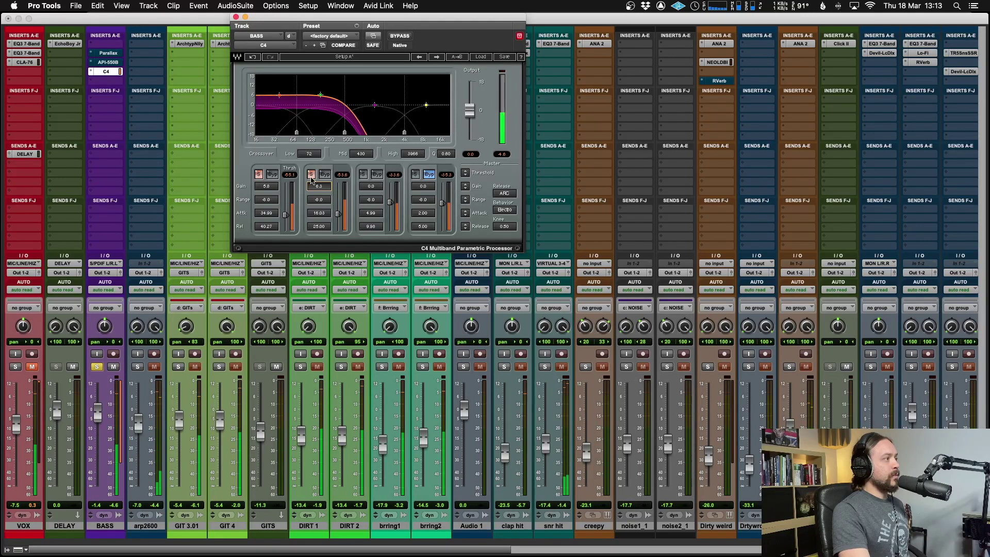
{"action": "left_click", "coordinate": [258, 174]}
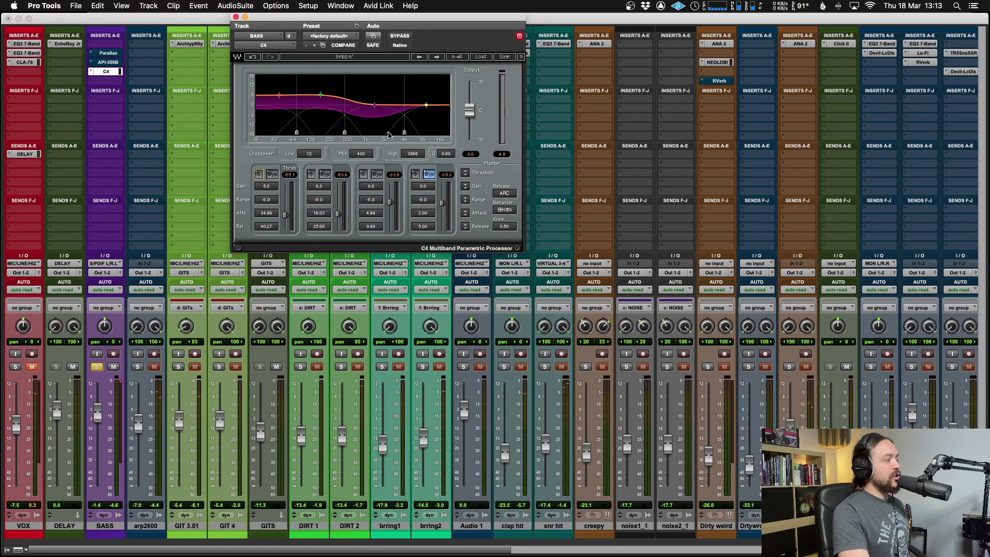
- Solo the C4's third band and compare it bypassed and active during playback
{"action": "left_click", "coordinate": [363, 174]}
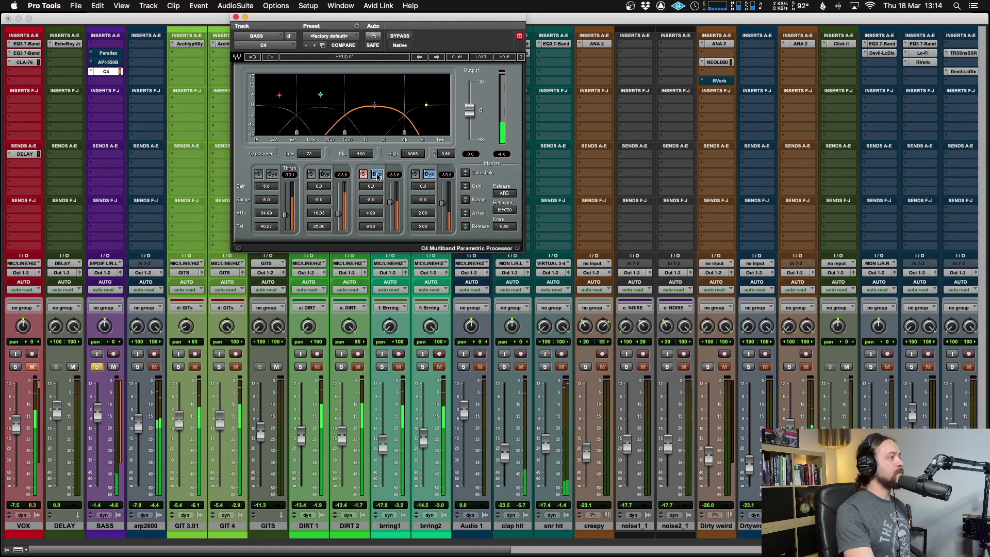
{"action": "left_click", "coordinate": [377, 174]}
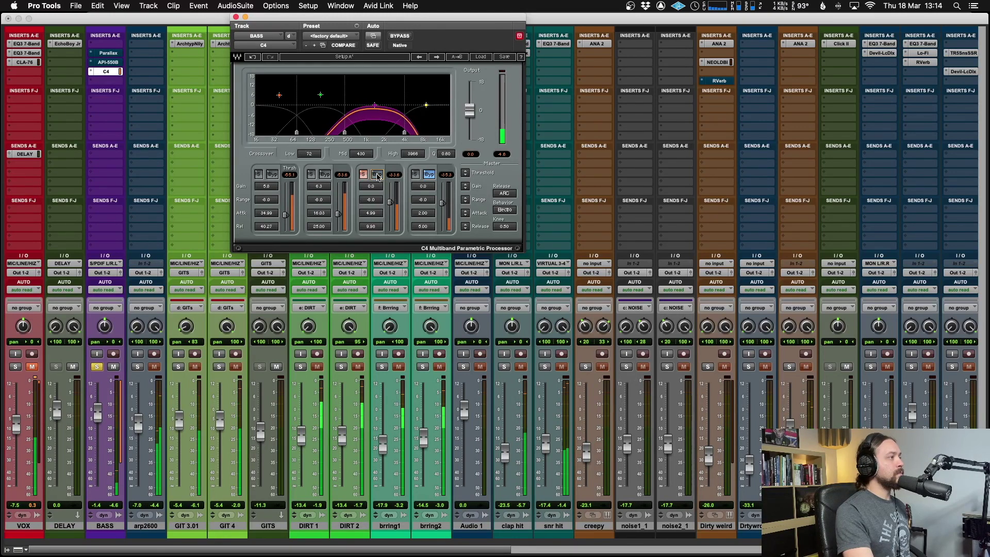
{"action": "left_click", "coordinate": [377, 175]}
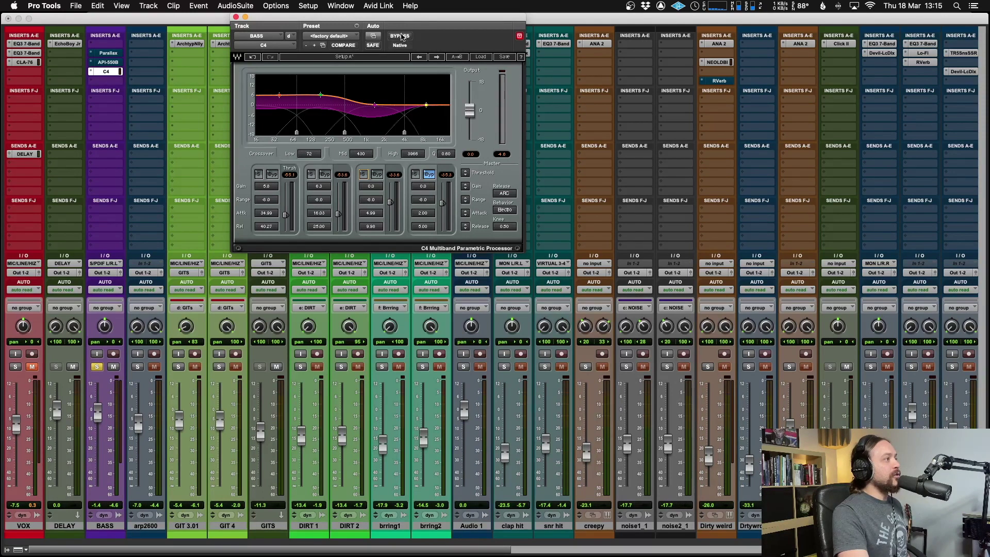
- Play the bass and compare the adjusted C4 settings against the bypassed signal, leaving the processor active
{"action": "key", "text": "space"}
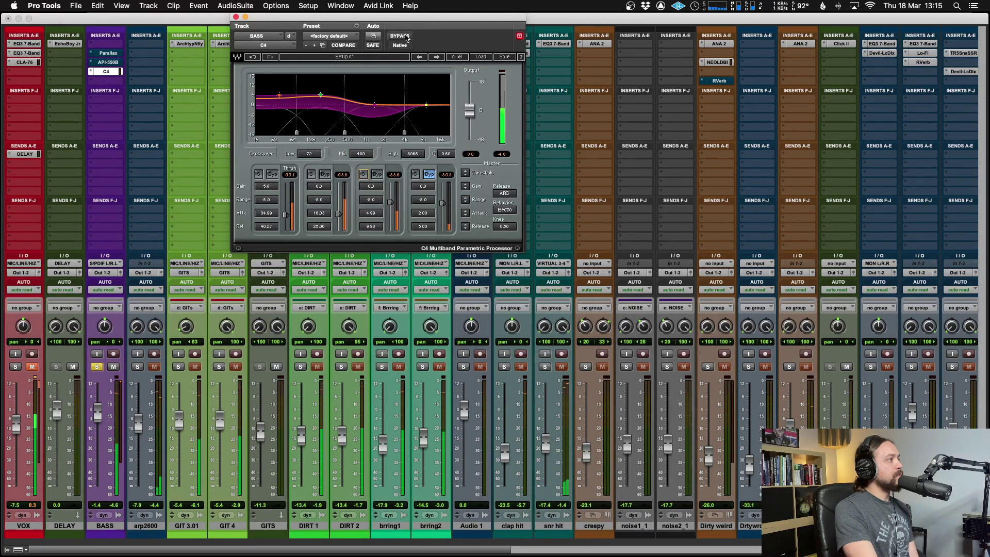
{"action": "left_click", "coordinate": [406, 36]}
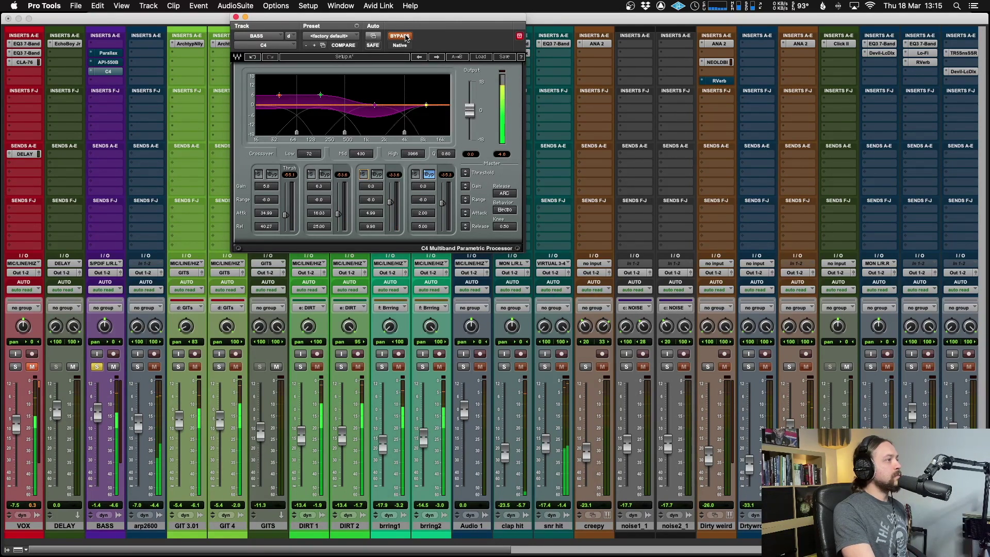
{"action": "left_click", "coordinate": [405, 36]}
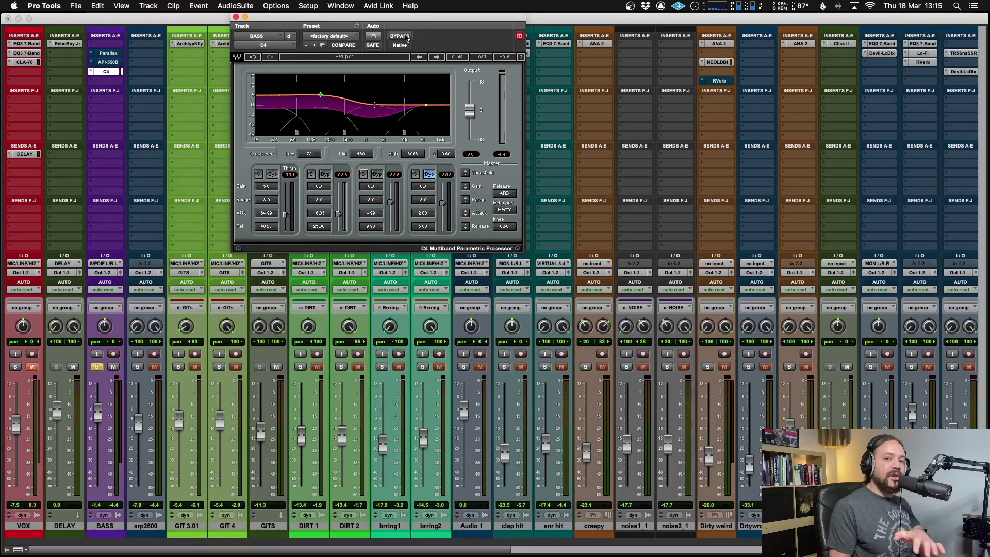
{"action": "left_click_drag", "start_coordinate": [302, 22], "coordinate": [314, 21]}
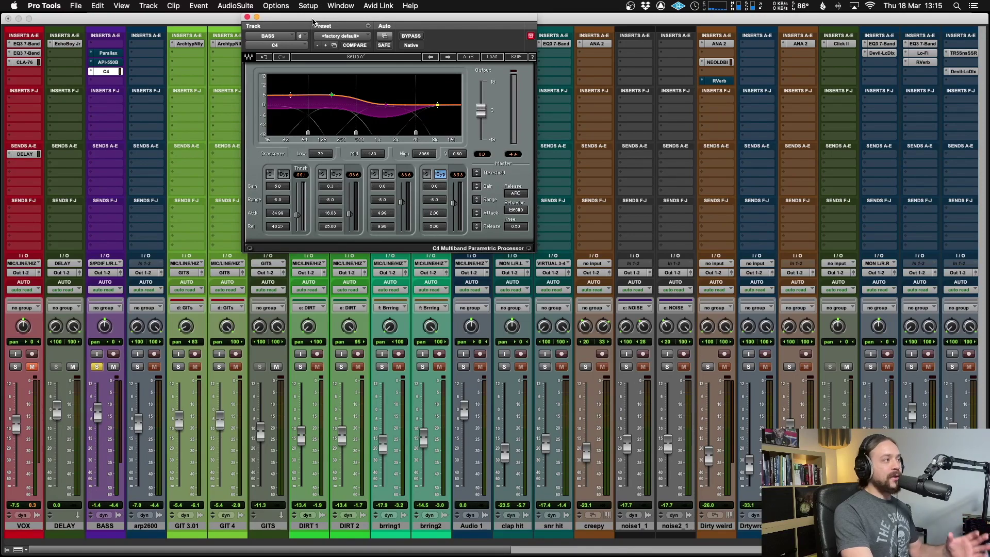
{"action": "scroll", "coordinate": [627, 371], "scroll_direction": "right", "scroll_amount": 10}
{"action": "left_click", "coordinate": [627, 368]}
{"action": "scroll", "coordinate": [628, 371], "scroll_direction": "left", "scroll_amount": 10}
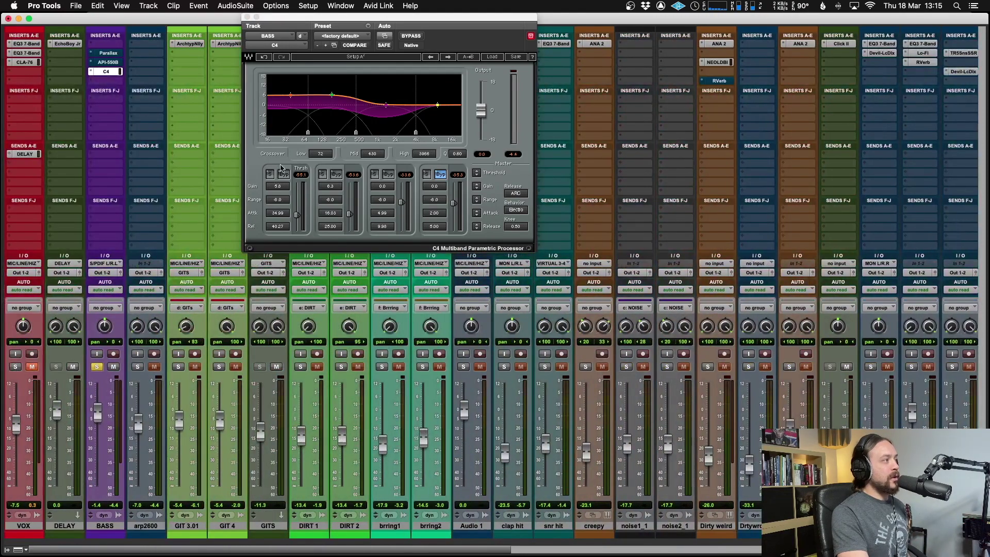
{"action": "left_click_drag", "start_coordinate": [373, 17], "coordinate": [353, 17]}
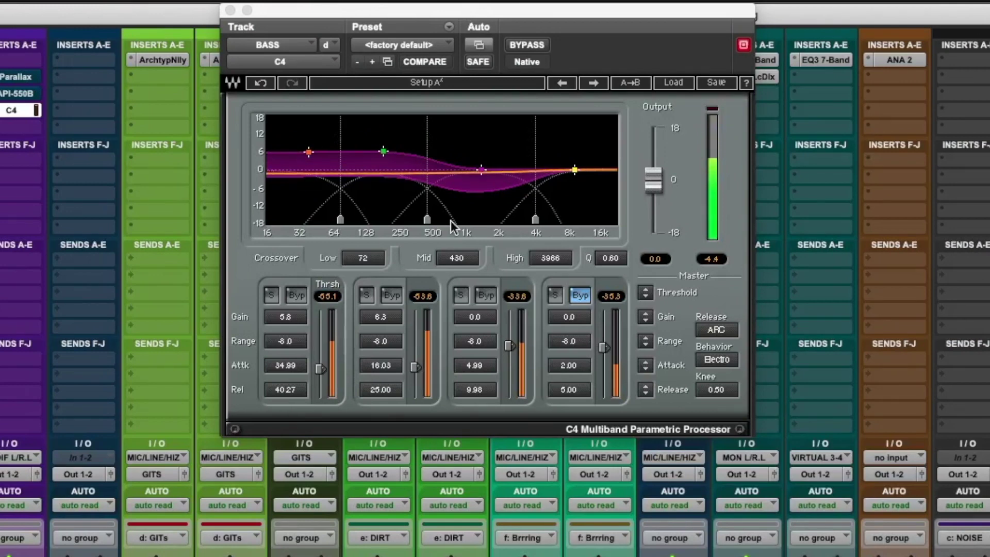
- Bypass the whole C4 on the BASS track during playback and reactivate it to compare the sound
{"action": "left_click", "coordinate": [537, 45]}
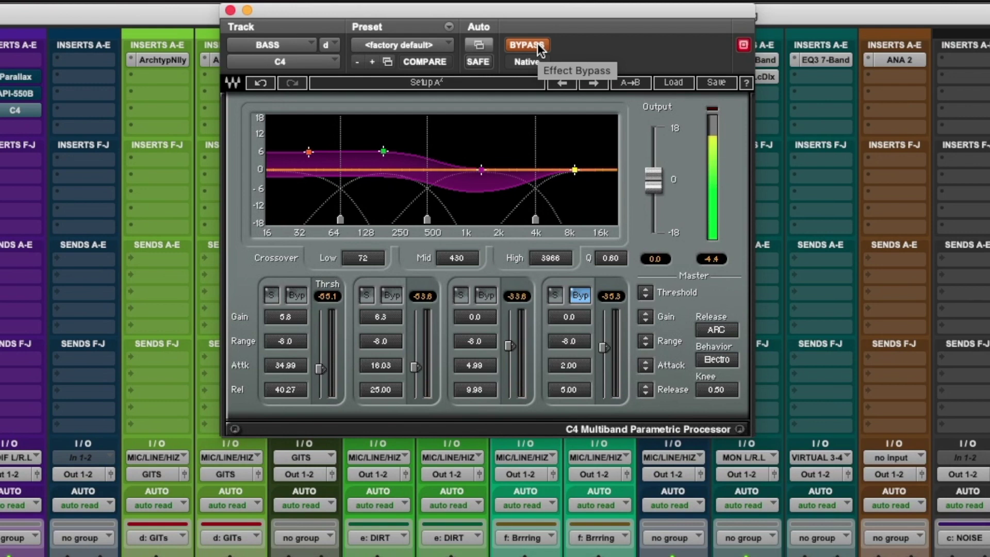
{"action": "left_click", "coordinate": [537, 45]}
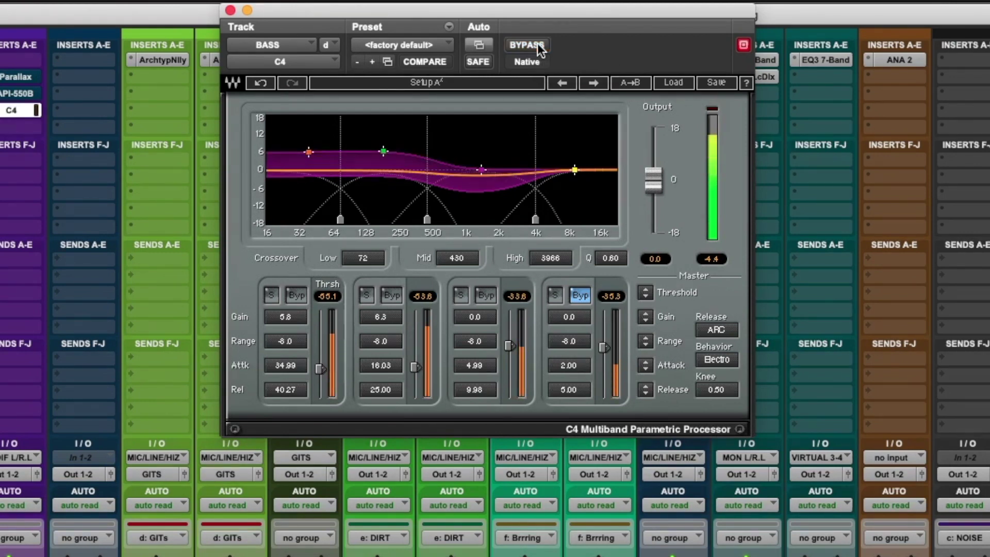